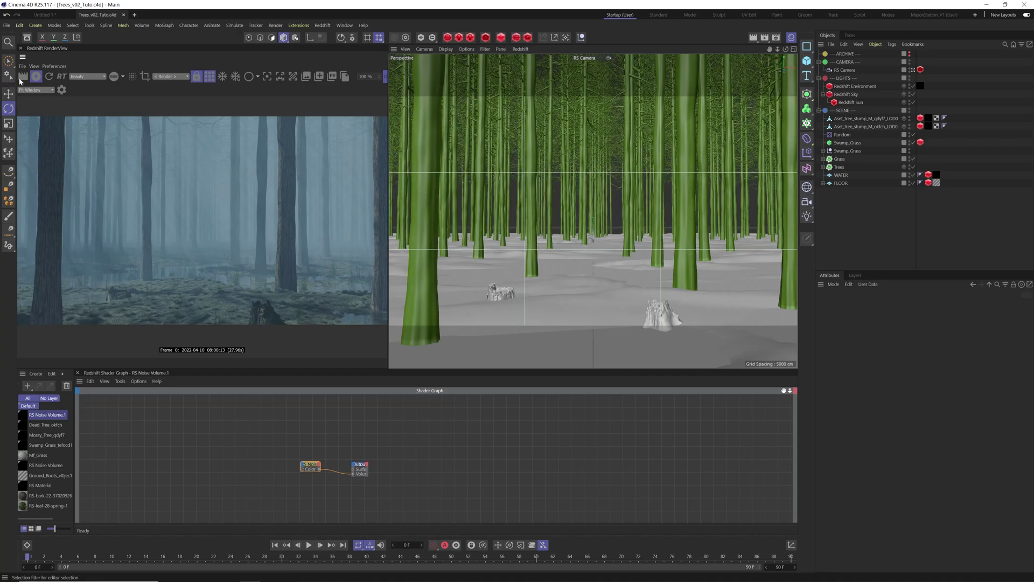
Leave the RS Camera view and orbit out to an elevated view of the tree patch.
{"action": "left_click", "coordinate": [912, 70]}
{"action": "left_click_drag", "start_coordinate": [596, 268], "coordinate": [715, 101], "text": "alt"}
{"action": "left_click_drag", "start_coordinate": [785, 49], "coordinate": [792, 59]}
{"action": "left_click_drag", "start_coordinate": [592, 210], "coordinate": [679, 222], "text": "alt"}
{"action": "scroll", "coordinate": [729, 230], "scroll_direction": "up", "scroll_amount": 6}
Inspect the floor Displacer's Noise shader and the WATER plane's size.
{"action": "left_click", "coordinate": [806, 168], "text": "shift"}
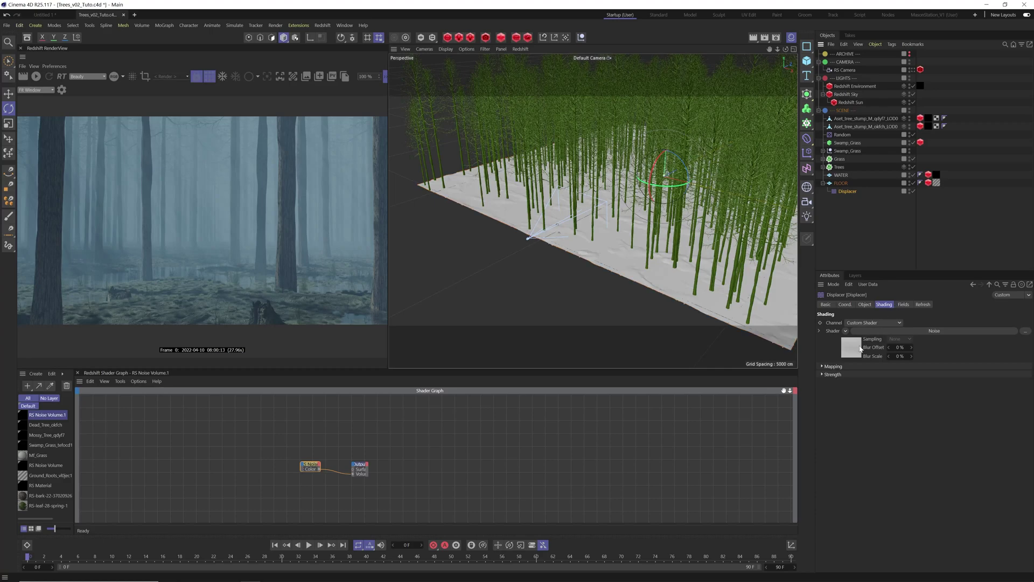
{"action": "left_click", "coordinate": [860, 349]}
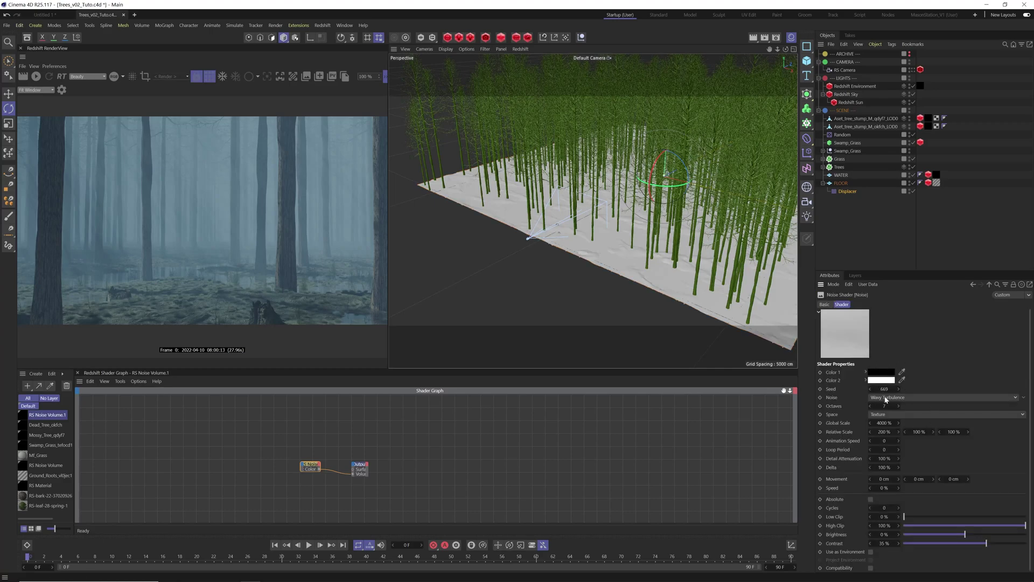
{"action": "scroll", "coordinate": [753, 216], "scroll_direction": "up", "scroll_amount": 8}
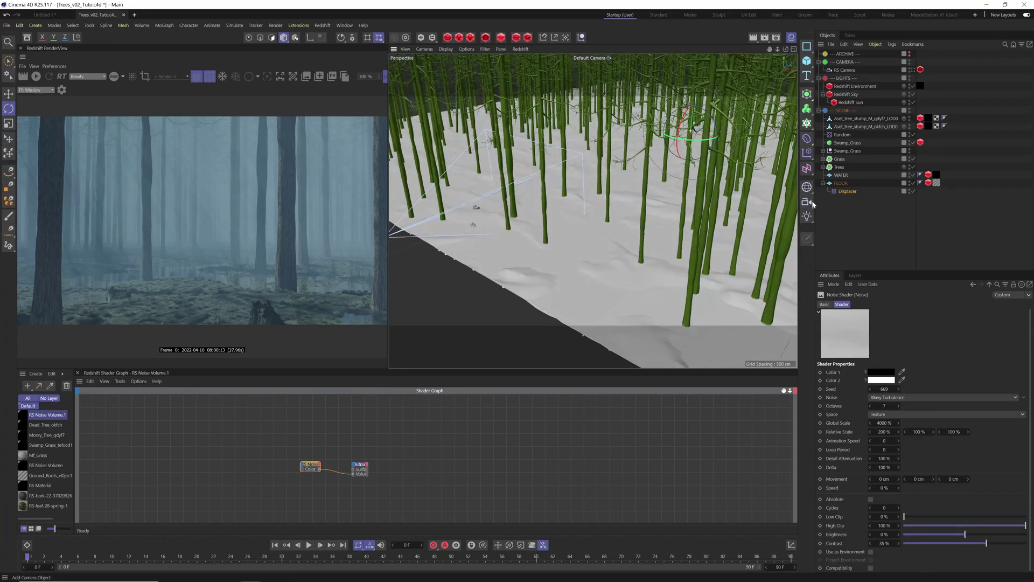
{"action": "left_click", "coordinate": [558, 226]}
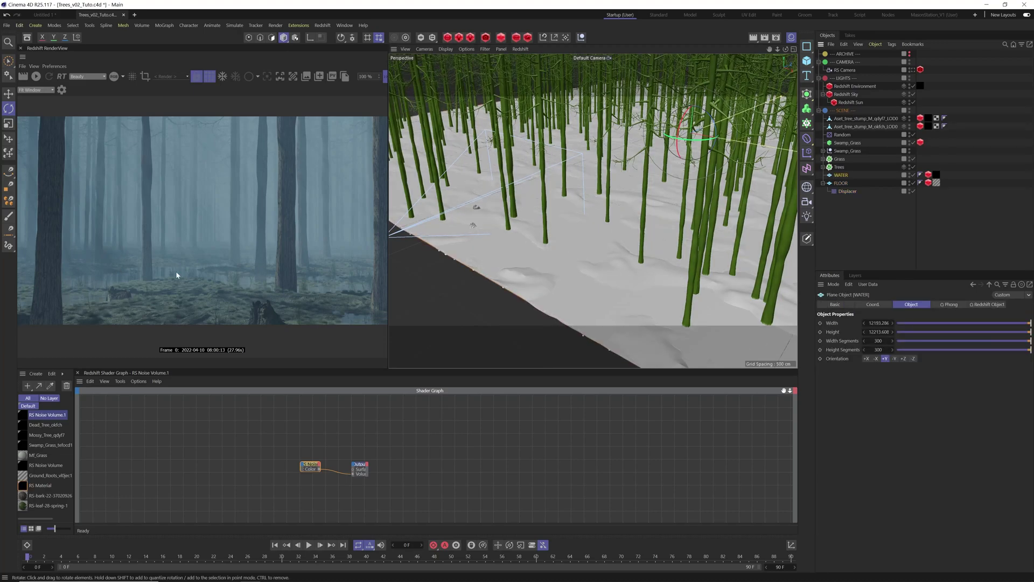
{"action": "scroll", "coordinate": [408, 289], "scroll_direction": "down", "scroll_amount": 2}
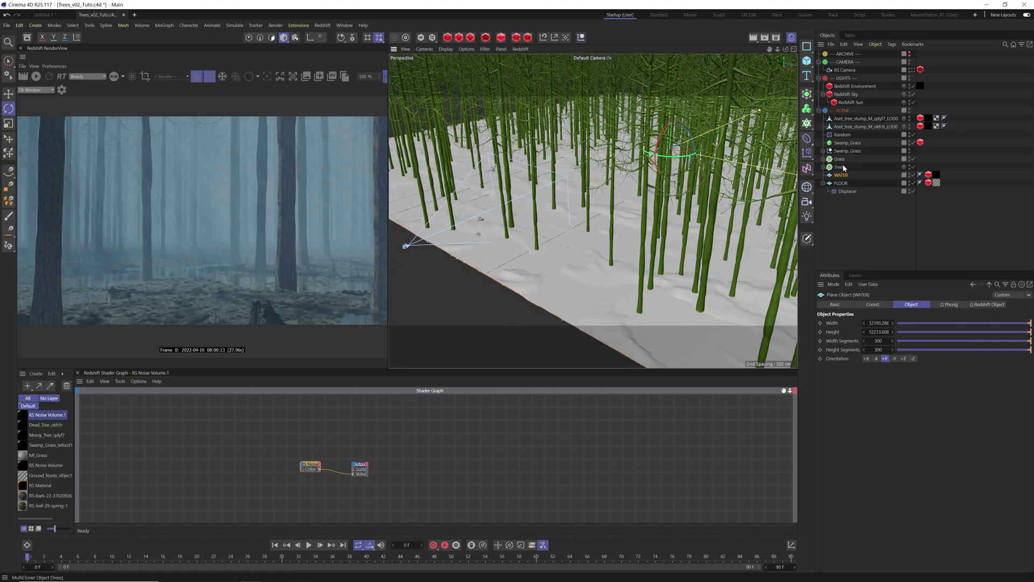
{"action": "scroll", "coordinate": [546, 248], "scroll_direction": "down", "scroll_amount": 4}
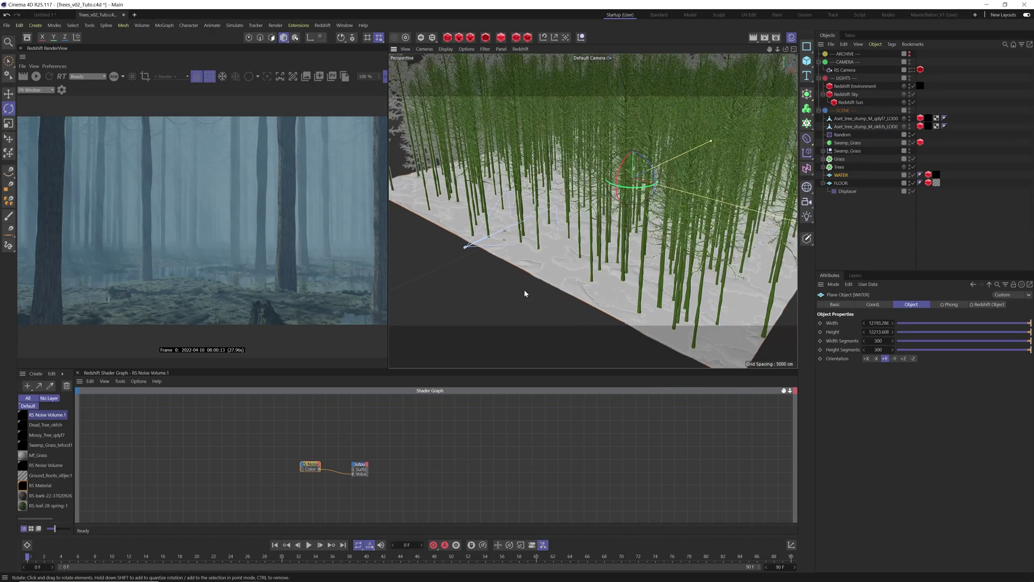
Check the Trees cloner, then look through the RS Camera again and deselect it.
{"action": "left_click", "coordinate": [631, 186]}
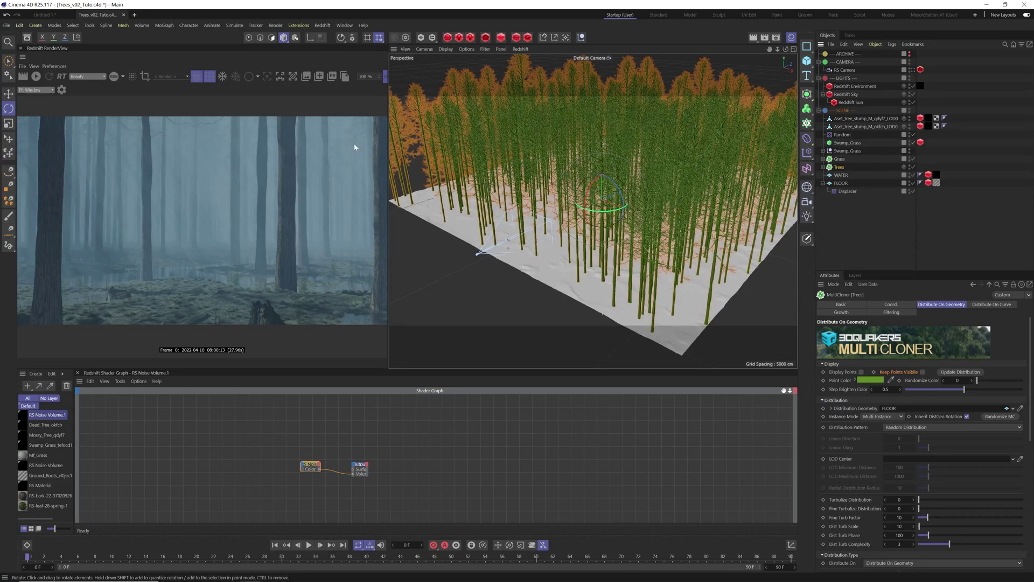
{"action": "left_click", "coordinate": [912, 70]}
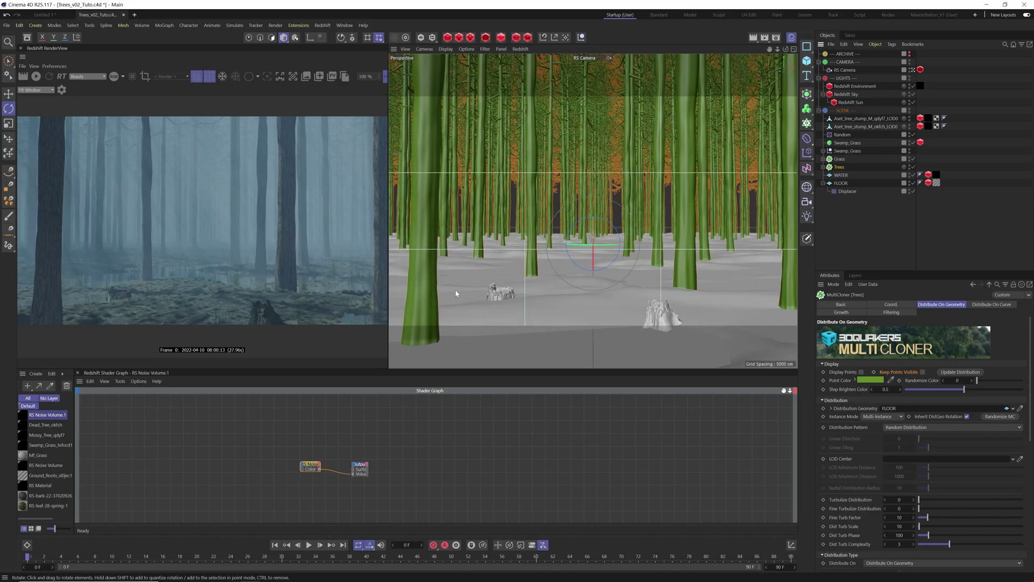
{"action": "left_click", "coordinate": [839, 224]}
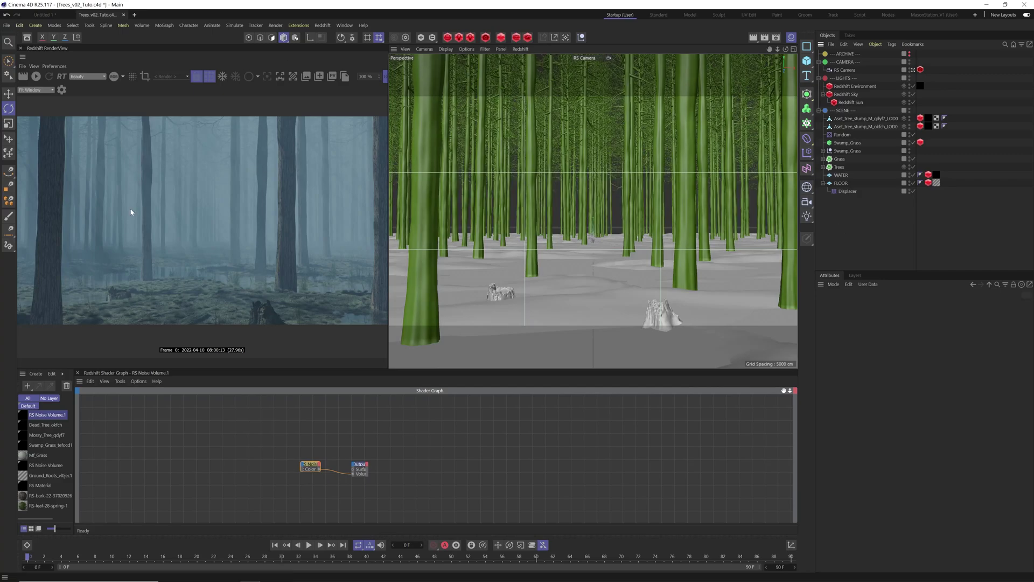
Restart the live render, disable the Redshift Environment fog and snapshot the clear render.
{"action": "left_click", "coordinate": [33, 76]}
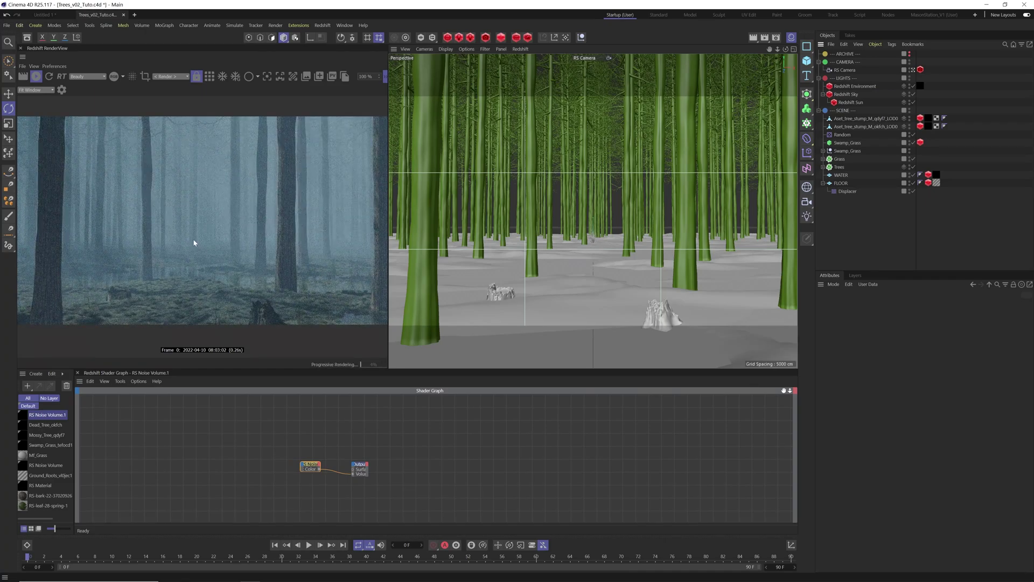
{"action": "left_click", "coordinate": [318, 77]}
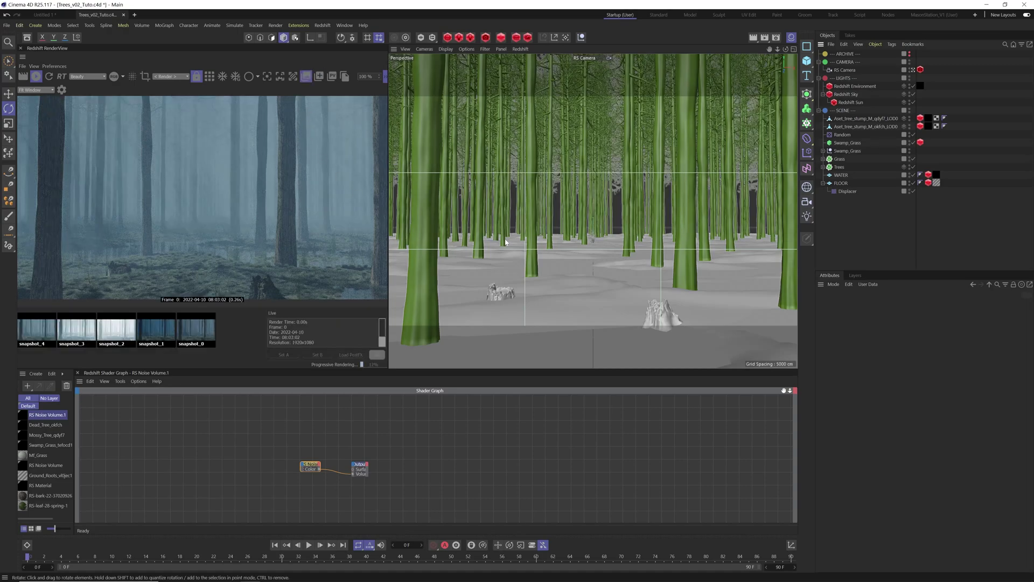
{"action": "left_click", "coordinate": [913, 86]}
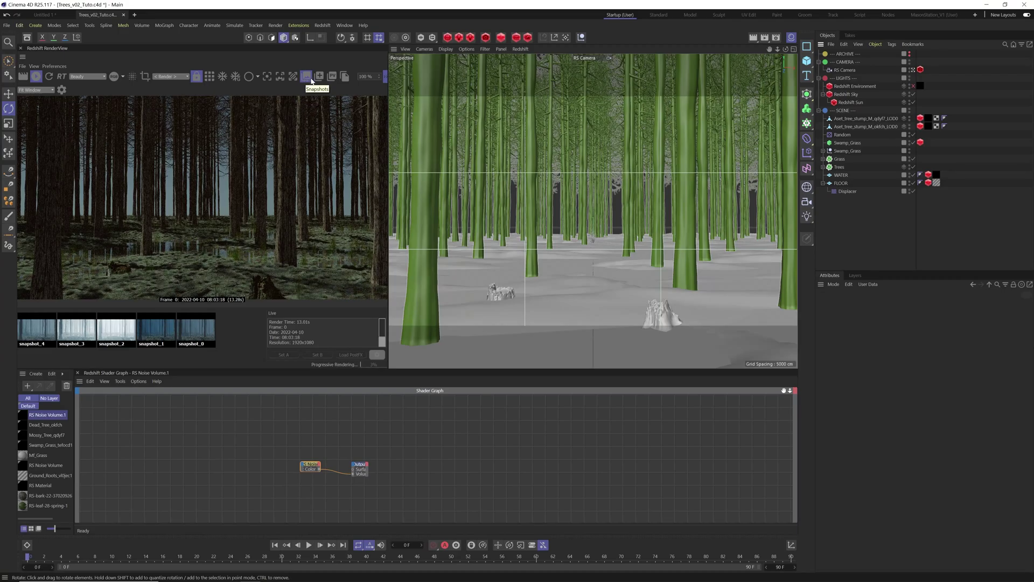
{"action": "left_click", "coordinate": [305, 79]}
Flip between the clear snapshot and foggy snapshot_4 to compare, ending on snapshot_4.
{"action": "left_click", "coordinate": [63, 334]}
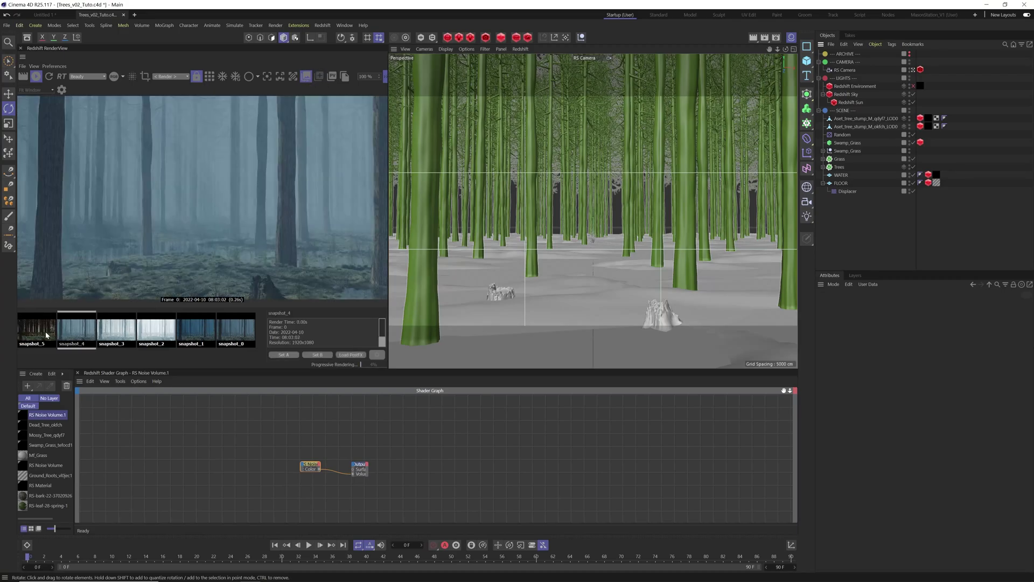
{"action": "left_click", "coordinate": [47, 334]}
{"action": "left_click", "coordinate": [60, 334]}
{"action": "left_click", "coordinate": [43, 328]}
{"action": "left_click", "coordinate": [59, 335]}
{"action": "left_click", "coordinate": [45, 336]}
{"action": "left_click", "coordinate": [60, 335]}
{"action": "left_click", "coordinate": [41, 342]}
{"action": "left_click", "coordinate": [46, 336]}
{"action": "left_click", "coordinate": [63, 334]}
Hide the snapshots, delete the Redshift Environment object and review the Redshift Sky settings.
{"action": "left_click", "coordinate": [305, 79]}
{"action": "left_click", "coordinate": [854, 87]}
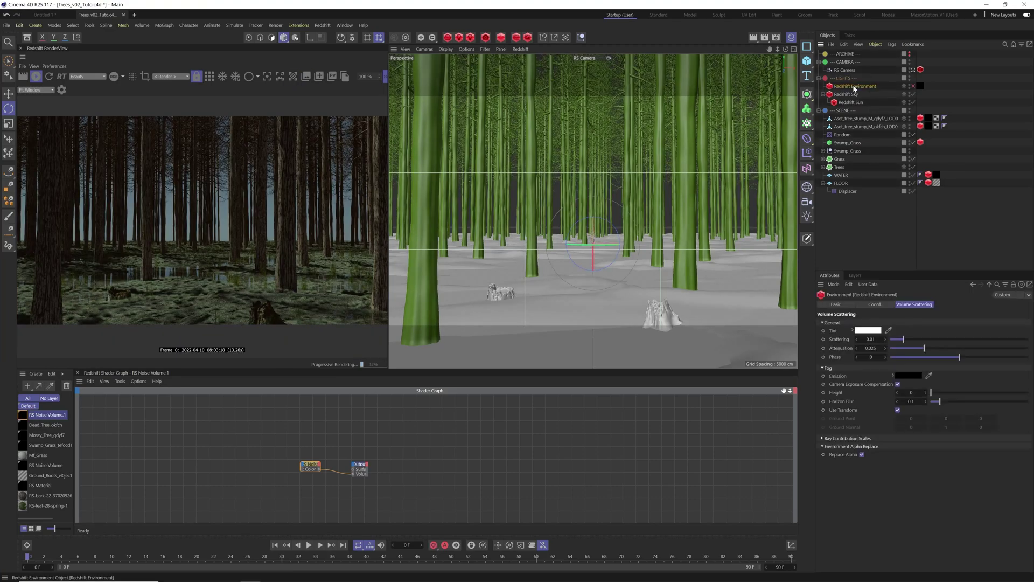
{"action": "key", "text": "Delete"}
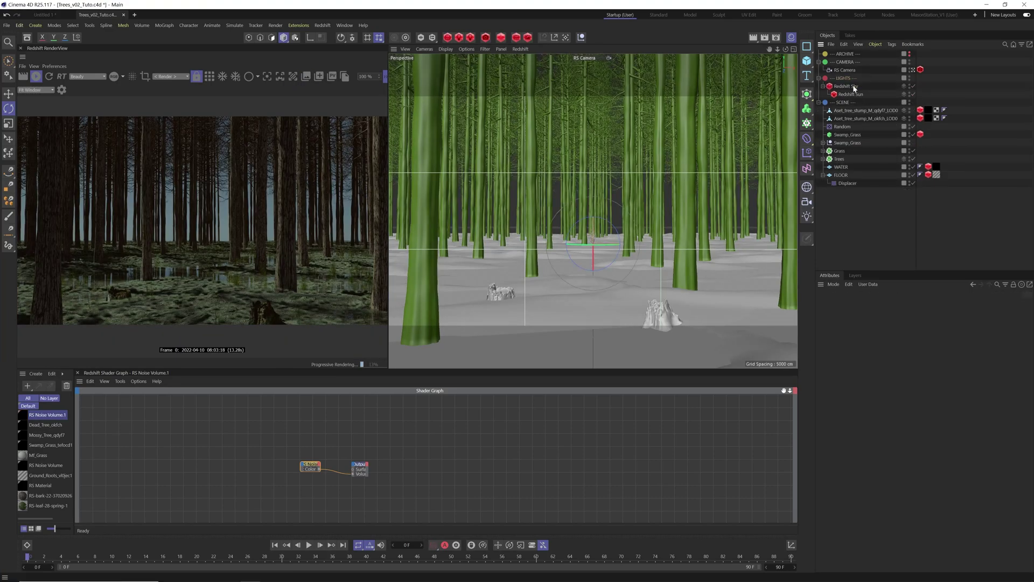
{"action": "left_click", "coordinate": [847, 88]}
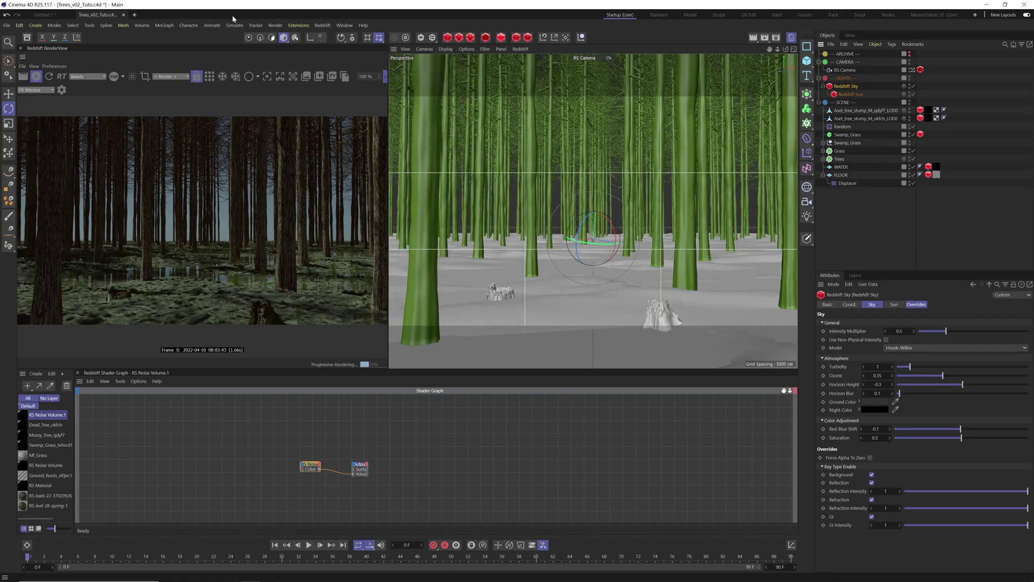
Add a new Redshift Environment and place it in LIGHTS above Redshift Sky.
{"action": "left_click", "coordinate": [322, 25]}
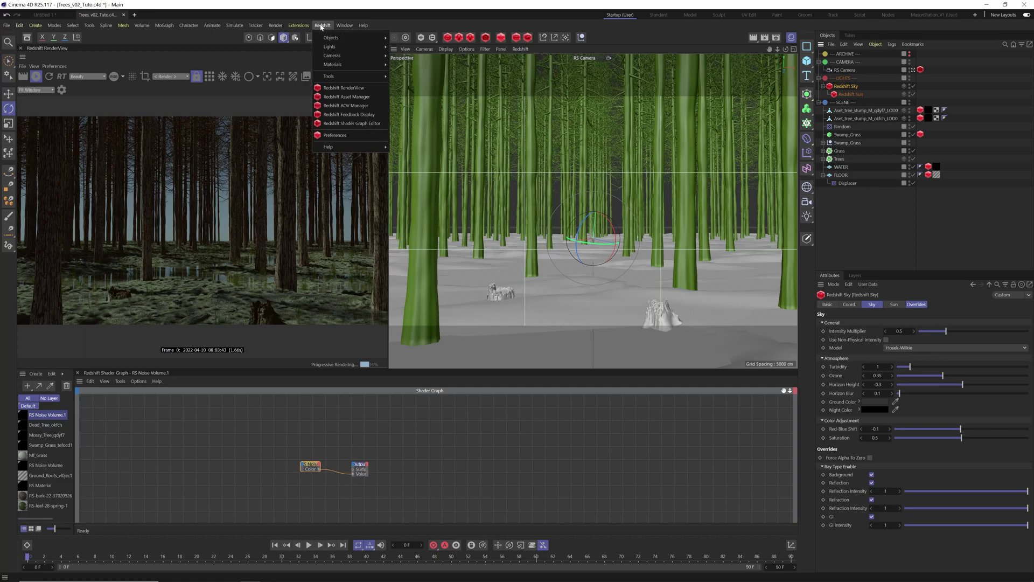
{"action": "mouse_move", "coordinate": [333, 41]}
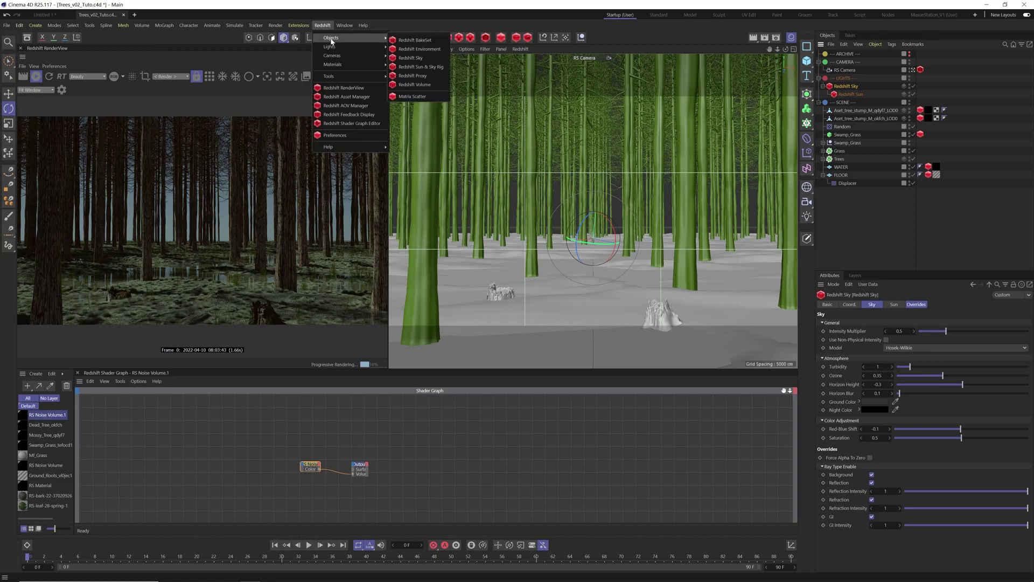
{"action": "left_click", "coordinate": [420, 49]}
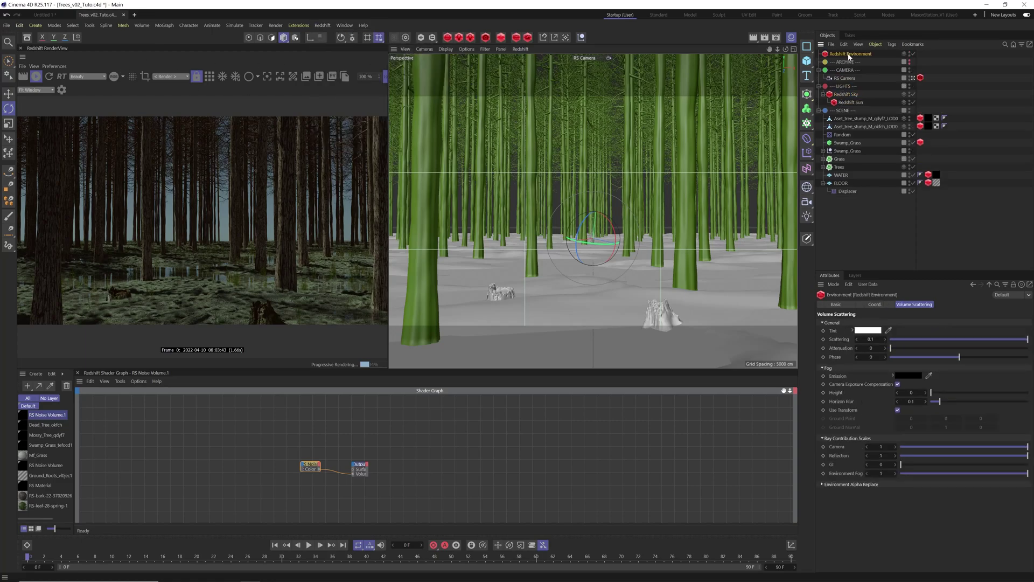
{"action": "left_click_drag", "start_coordinate": [849, 56], "coordinate": [848, 90]}
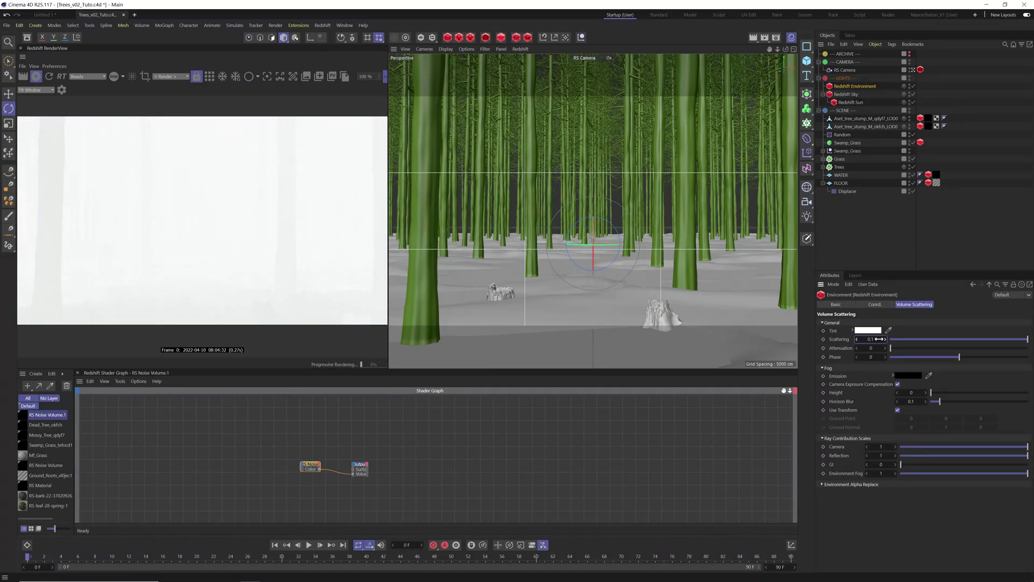
Set the Redshift Environment's Volume Scattering to 0.001.
{"action": "double_click", "coordinate": [870, 338]}
{"action": "left_click", "coordinate": [872, 339]}
{"action": "key", "text": "BackSpace"}
{"action": "type", "text": "001"}
{"action": "key", "text": "Return"}
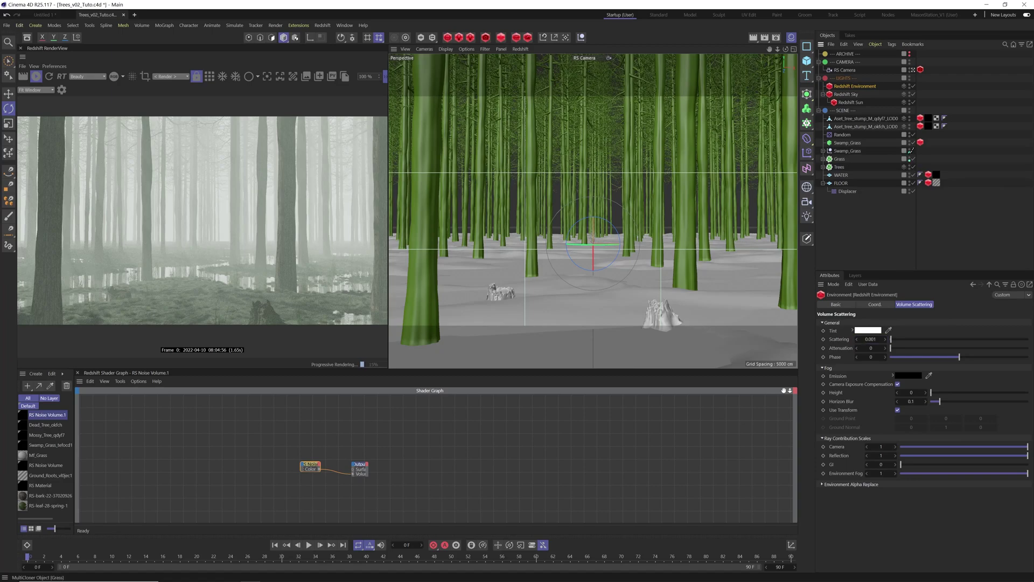
Dismiss the Windows Start menu and toggle the visibility of the two stump objects.
{"action": "key", "text": "super"}
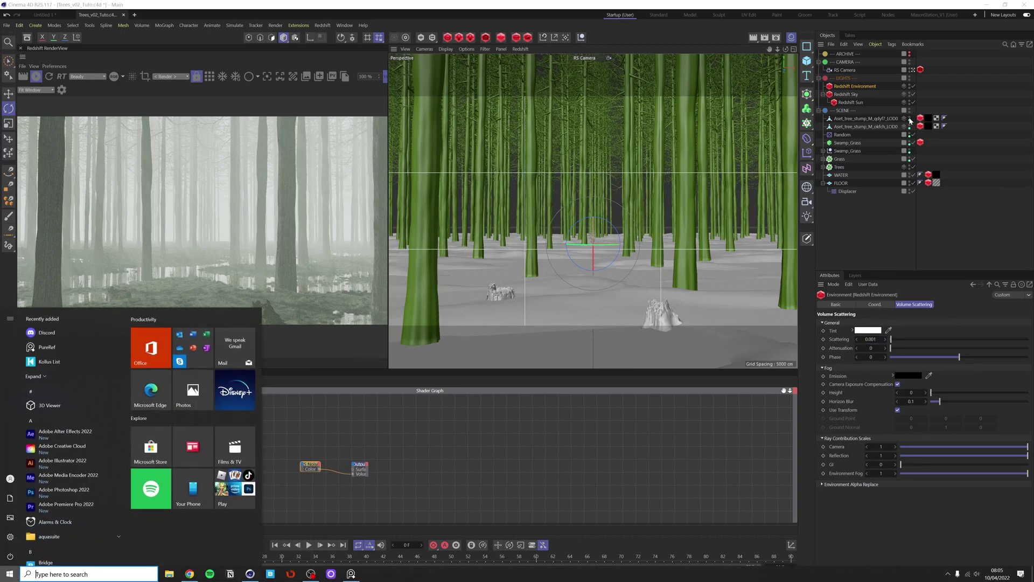
{"action": "key", "text": "super"}
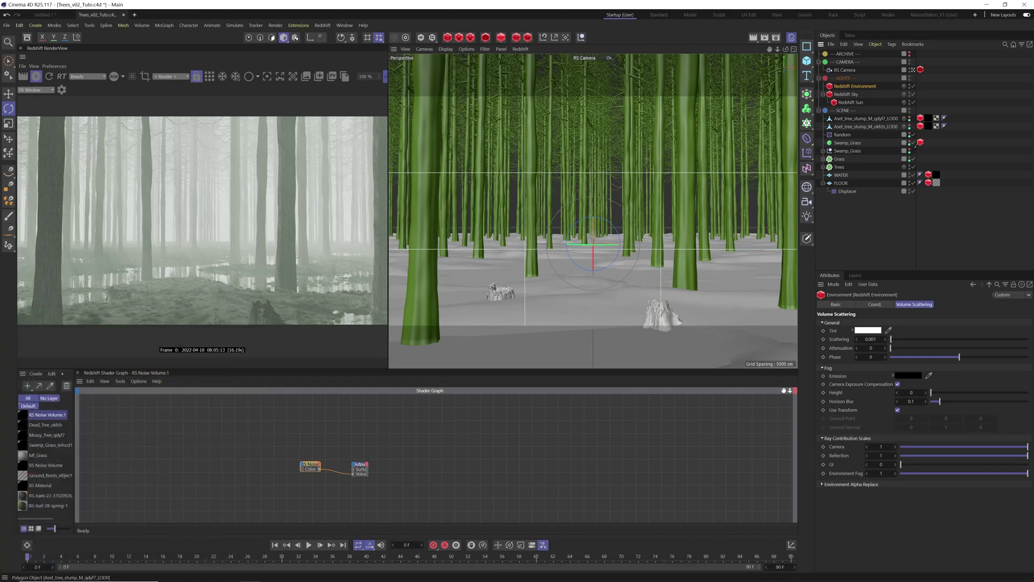
{"action": "left_click", "coordinate": [909, 142]}
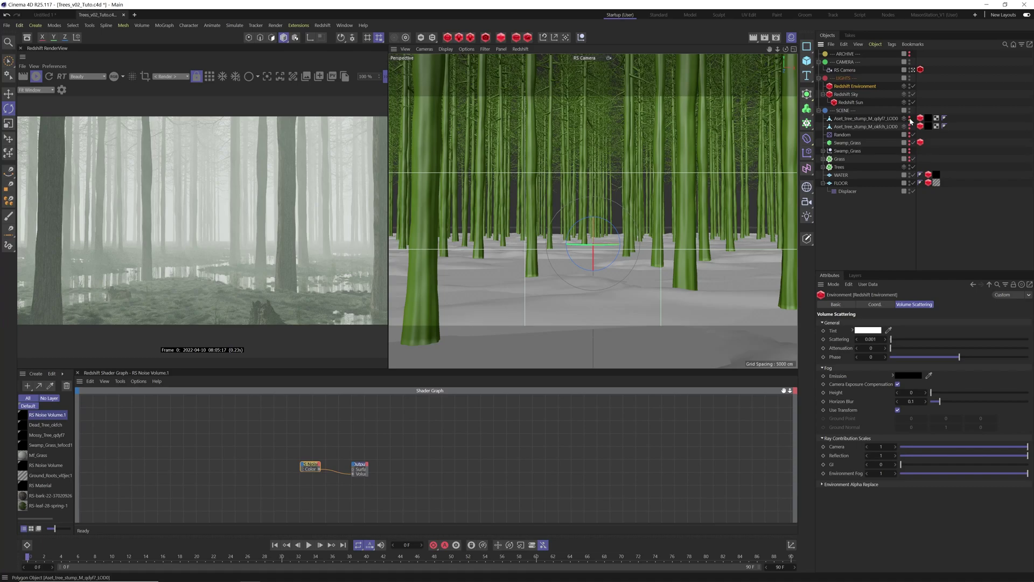
{"action": "left_click", "coordinate": [910, 127]}
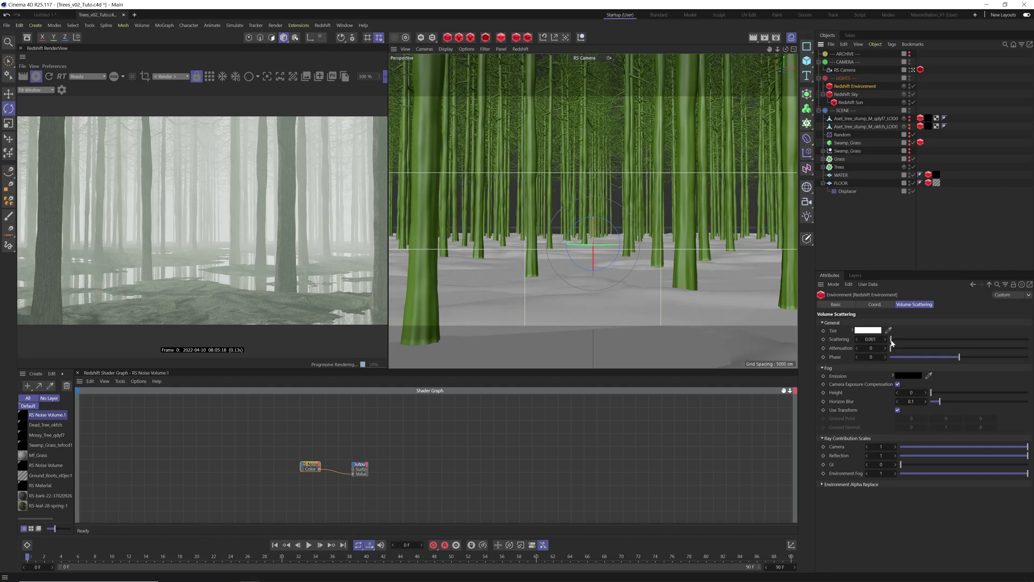
Try a fog Scattering of 0.0001, then undo back to 0.001.
{"action": "left_click", "coordinate": [874, 339]}
{"action": "left_click", "coordinate": [875, 339]}
{"action": "key", "text": "BackSpace"}
{"action": "key", "text": "BackSpace"}
{"action": "key", "text": "BackSpace"}
{"action": "key", "text": "BackSpace"}
{"action": "key", "text": "BackSpace"}
{"action": "type", "text": "0.0001"}
{"action": "key", "text": "Return"}
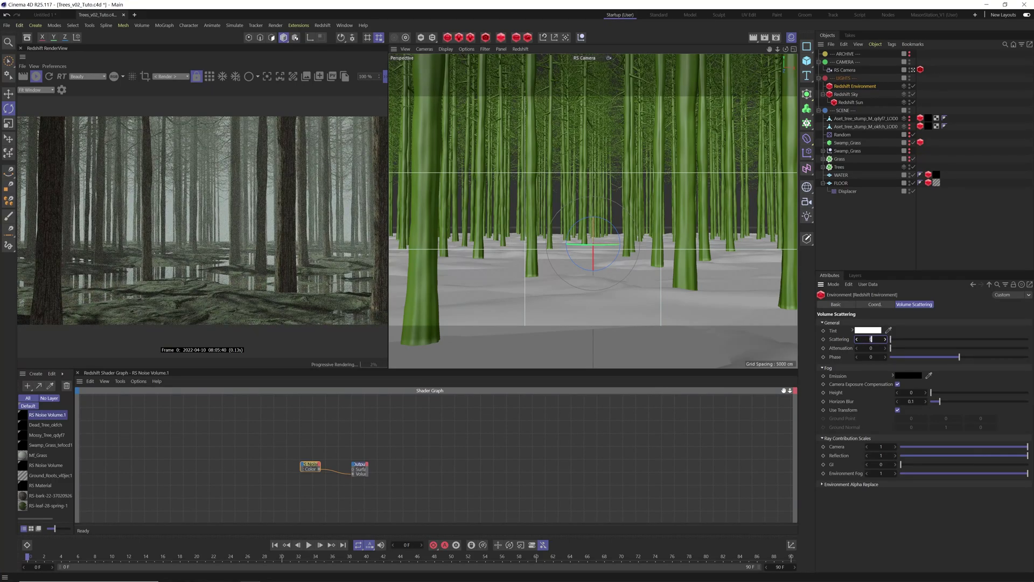
{"action": "key", "text": "ctrl+z"}
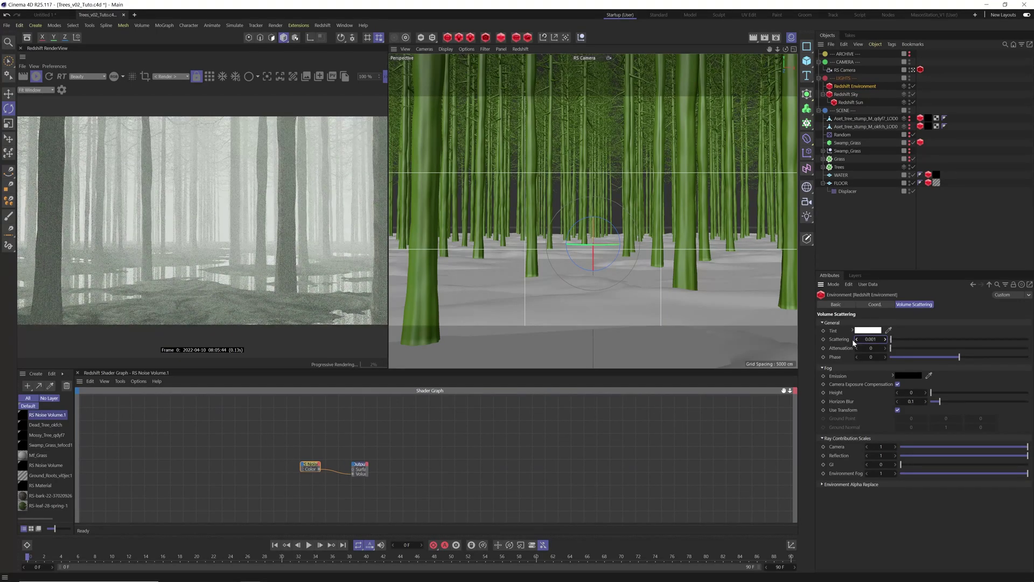
Set the Redshift Sun's Details > Contribution > Volume to 0.5.
{"action": "left_click", "coordinate": [857, 104]}
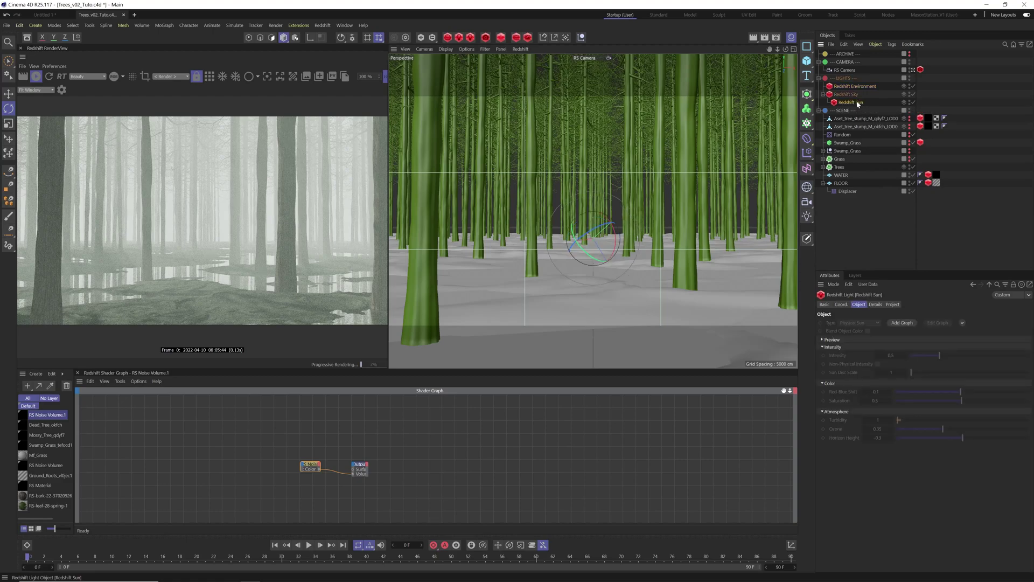
{"action": "left_click", "coordinate": [875, 305]}
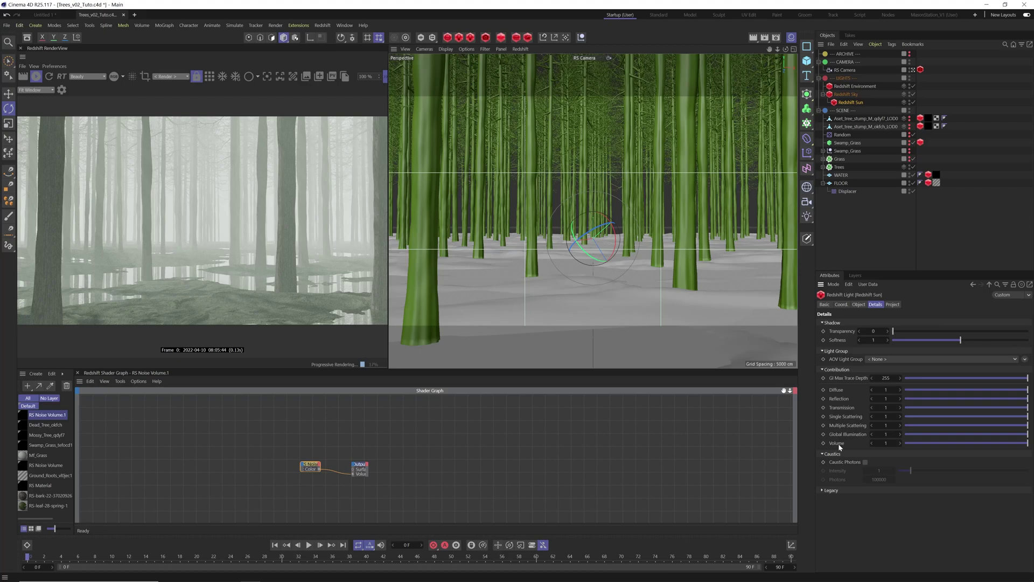
{"action": "left_click", "coordinate": [886, 443]}
{"action": "type", "text": "0.5"}
{"action": "key", "text": "Return"}
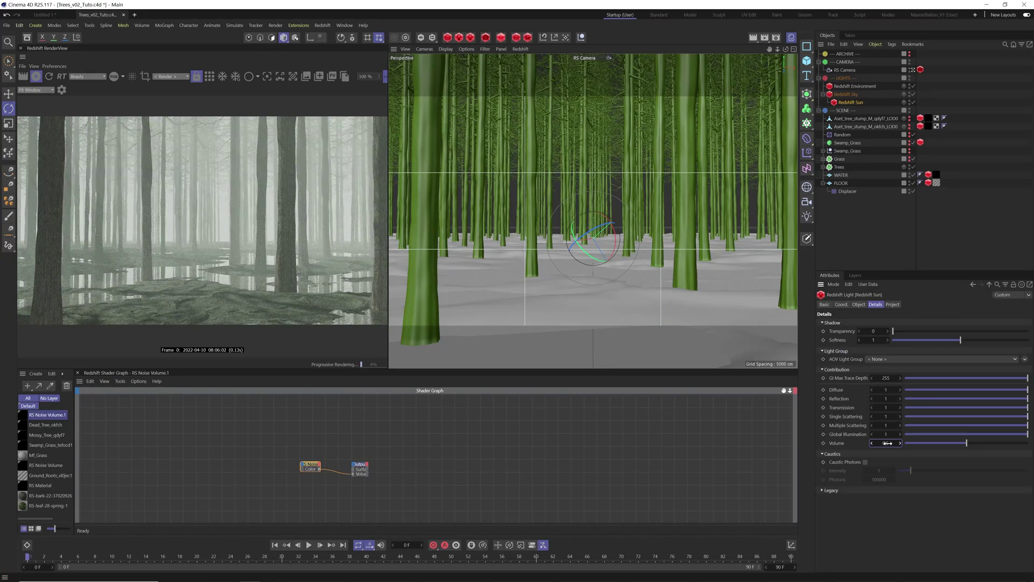
Test sun Volume contribution at about 0.3 and 0, then settle back on 0.5.
{"action": "left_click", "coordinate": [855, 86]}
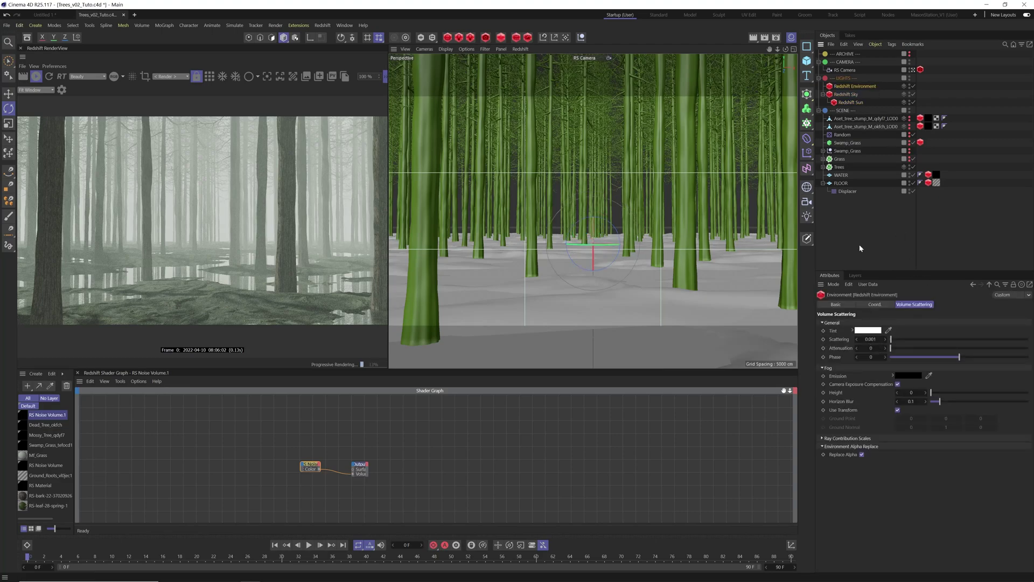
{"action": "left_click", "coordinate": [851, 102]}
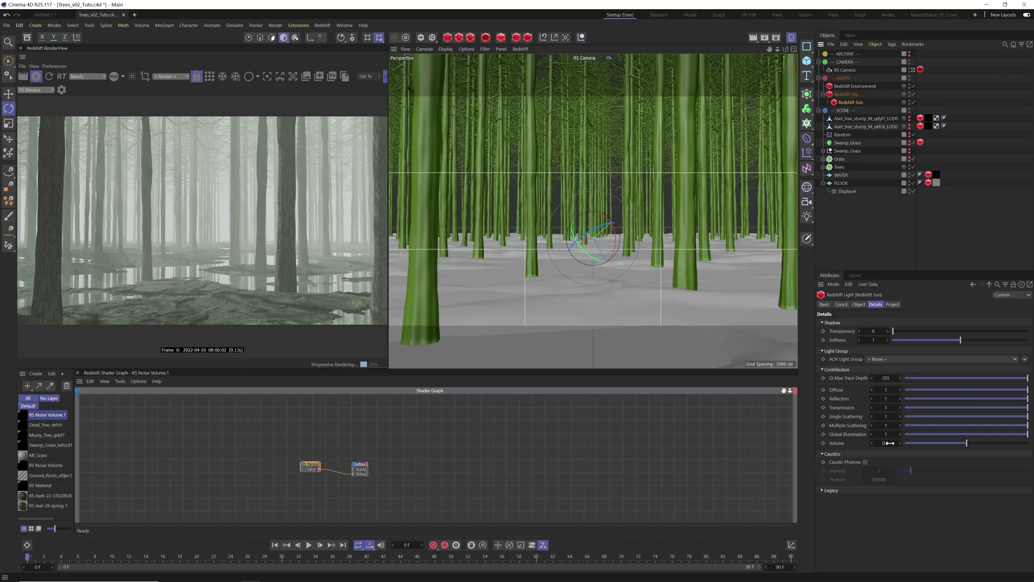
{"action": "left_click_drag", "start_coordinate": [889, 443], "coordinate": [1007, 442]}
{"action": "type", "text": "0"}
{"action": "key", "text": "Return"}
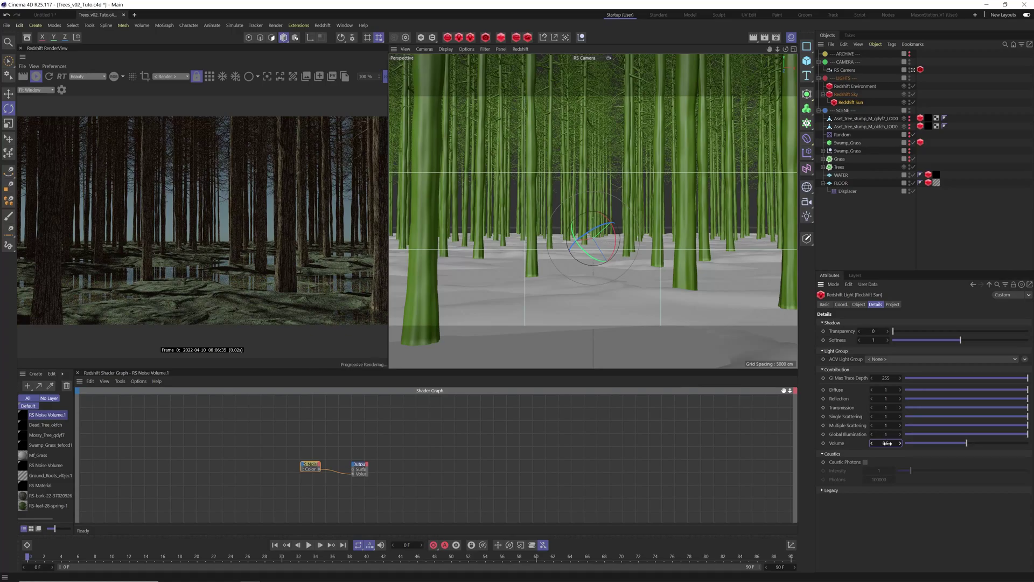
{"action": "type", "text": "0.5"}
{"action": "key", "text": "Return"}
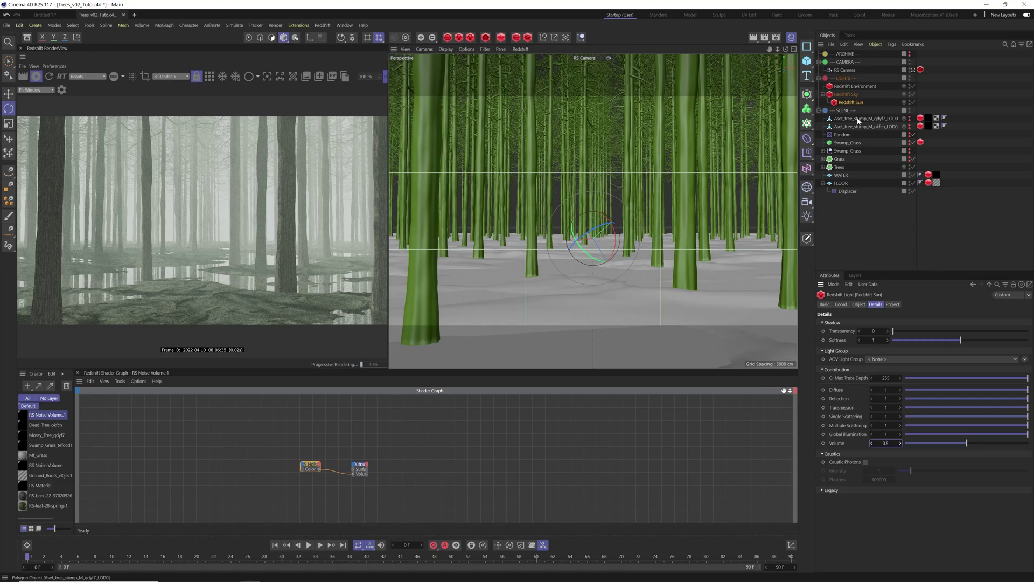
Drag the Redshift Environment Scattering up to 0.006 and clear the selection.
{"action": "left_click", "coordinate": [851, 87]}
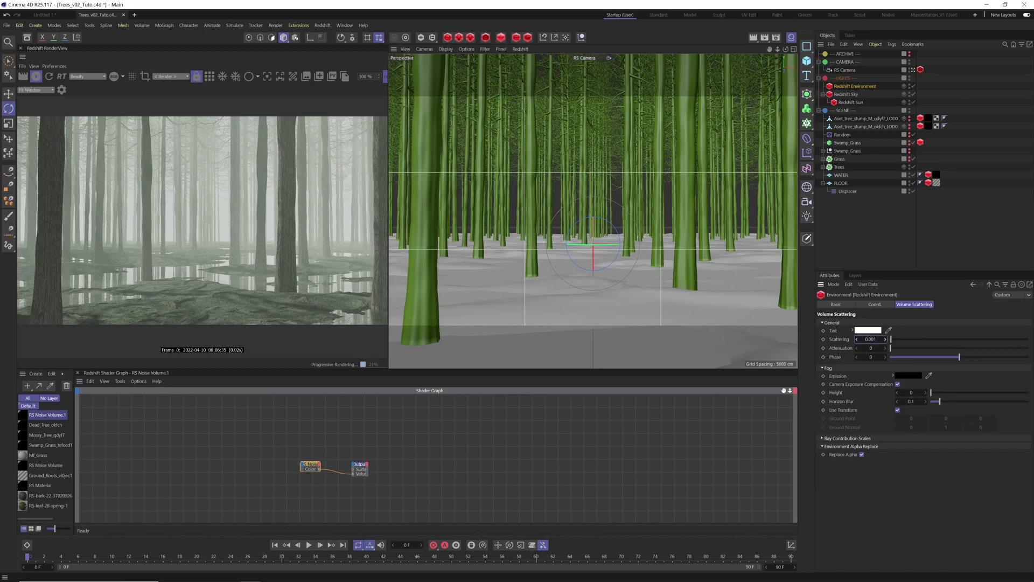
{"action": "left_click_drag", "start_coordinate": [871, 338], "coordinate": [877, 338]}
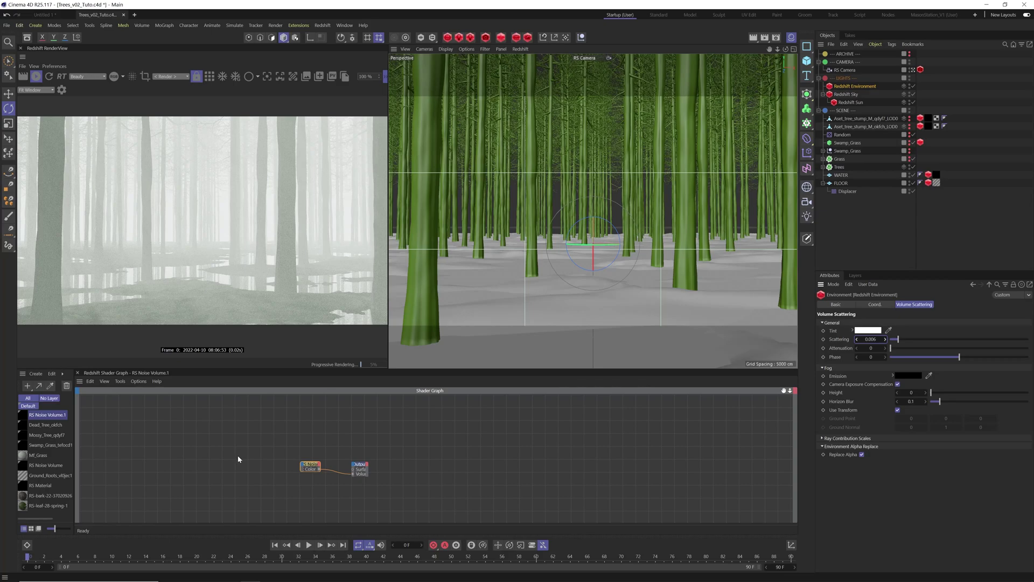
{"action": "left_click", "coordinate": [146, 462]}
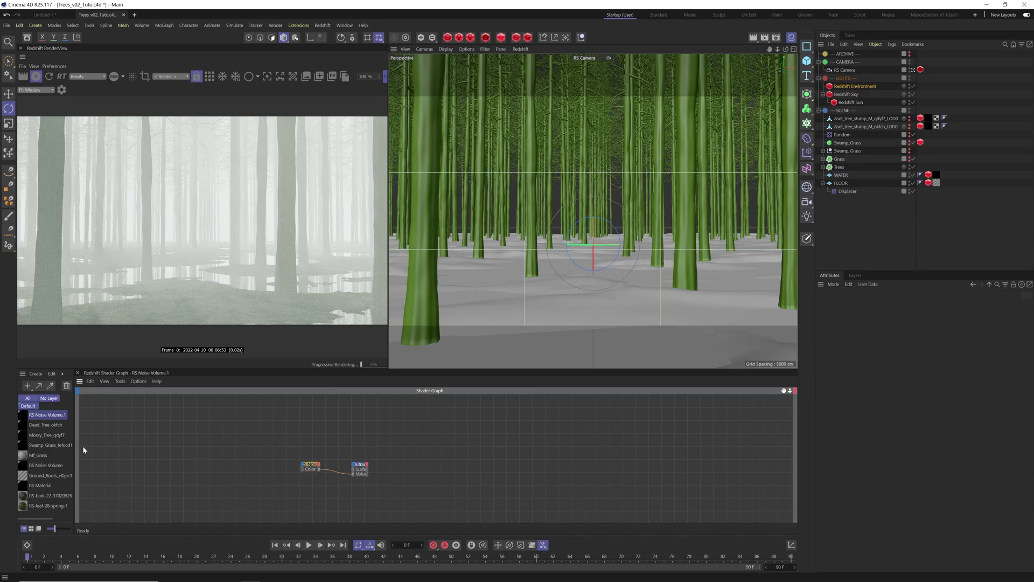
{"action": "left_click", "coordinate": [36, 373]}
Create a Redshift Noise Volume material and apply RS Noise Volume.2 to Redshift Environment.
{"action": "mouse_move", "coordinate": [45, 408]}
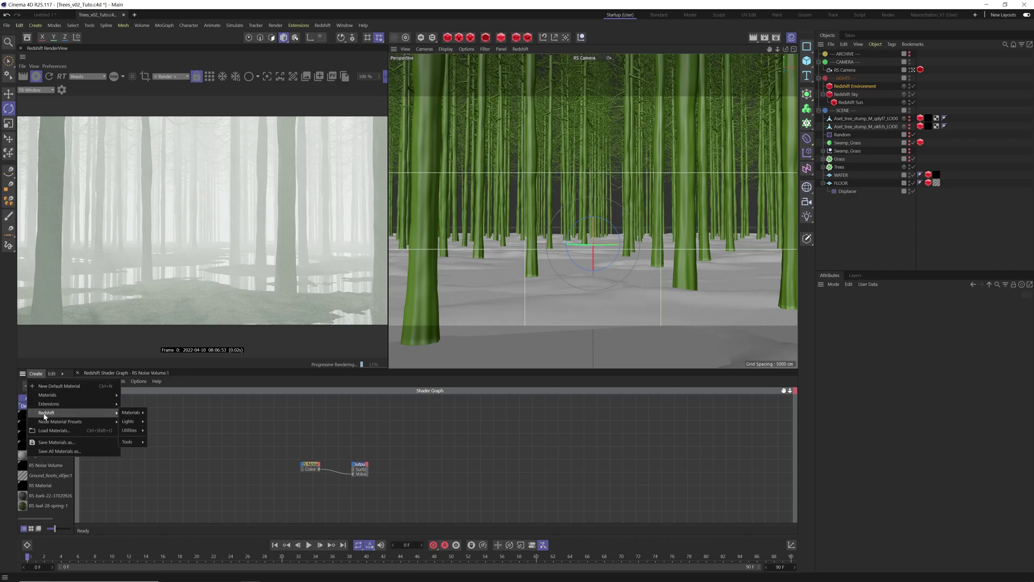
{"action": "mouse_move", "coordinate": [130, 432]}
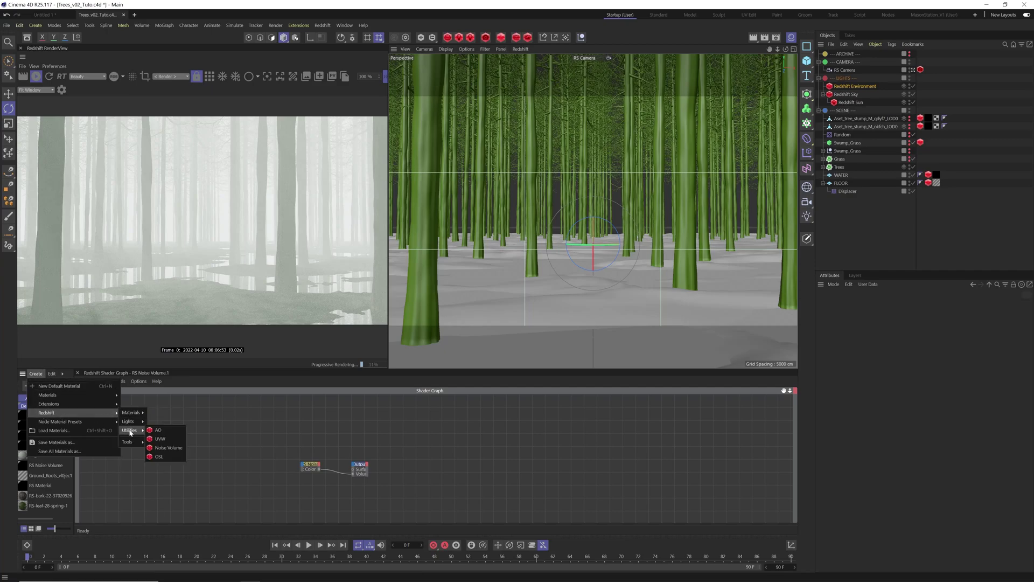
{"action": "left_click", "coordinate": [164, 448]}
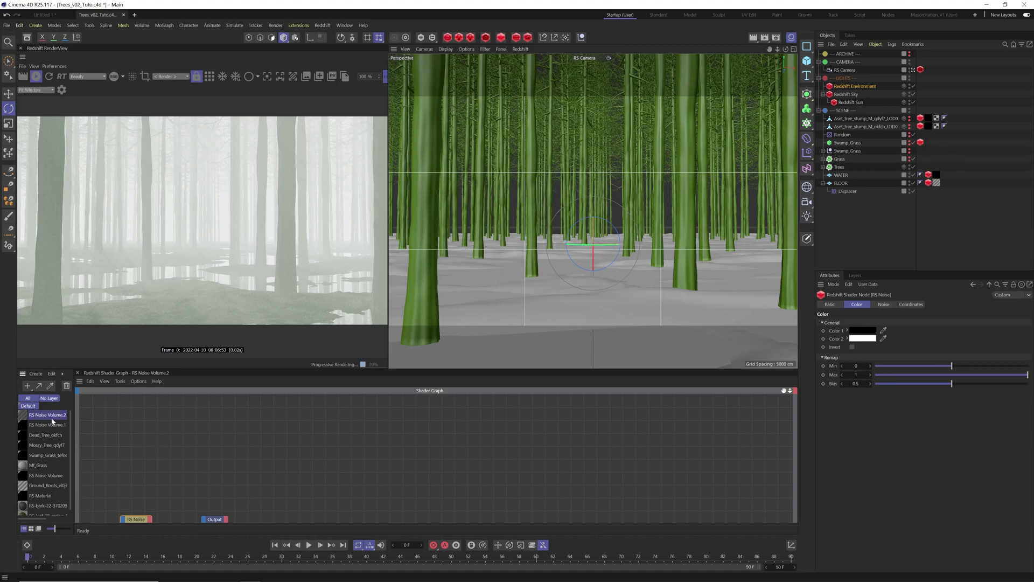
{"action": "left_click_drag", "start_coordinate": [51, 417], "coordinate": [853, 87]}
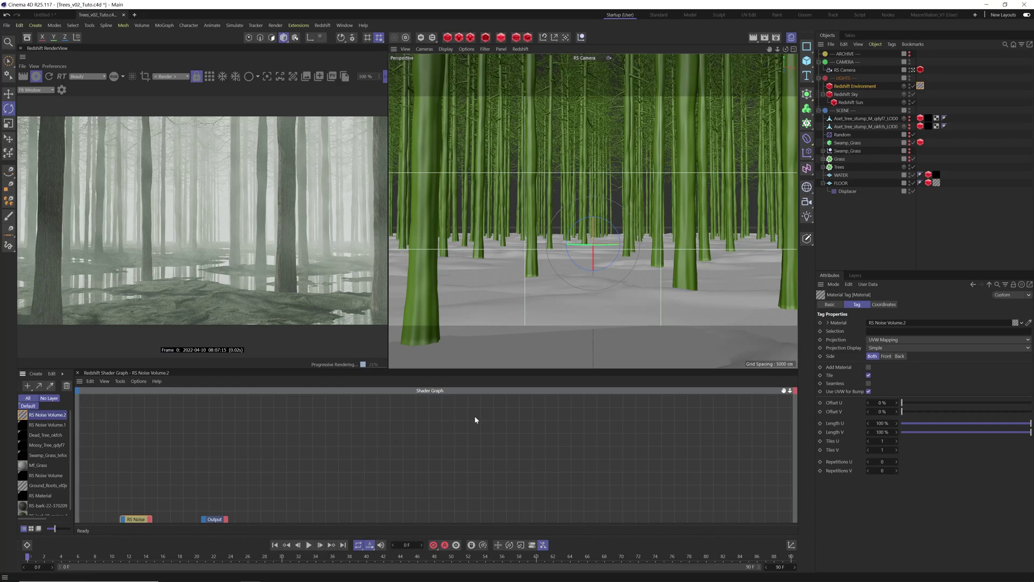
Select the RS Noise node and set its Remap Min to 0.5, then to 0.2.
{"action": "scroll", "coordinate": [476, 417], "scroll_direction": "down", "scroll_amount": 4}
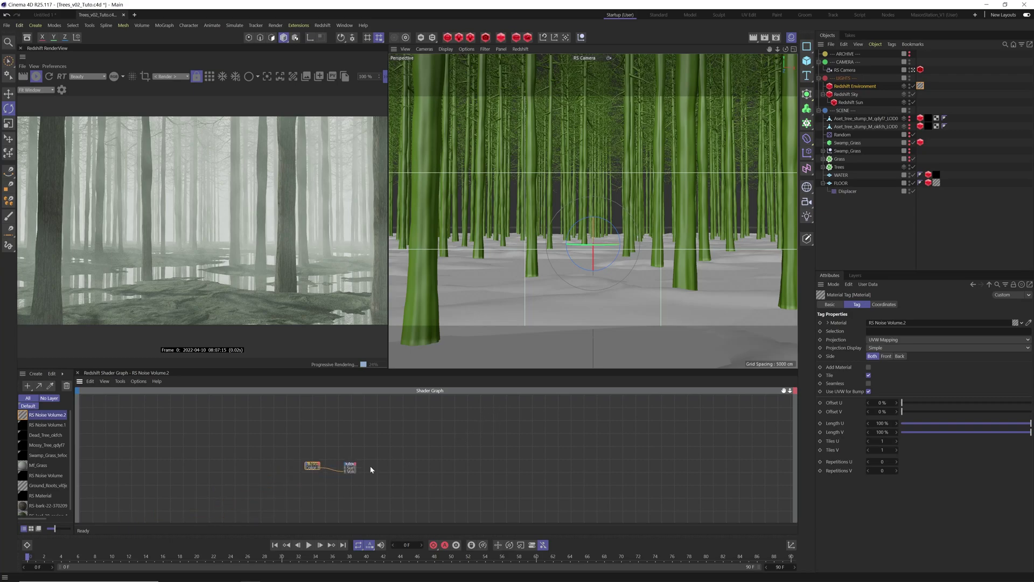
{"action": "scroll", "coordinate": [296, 467], "scroll_direction": "up", "scroll_amount": 5}
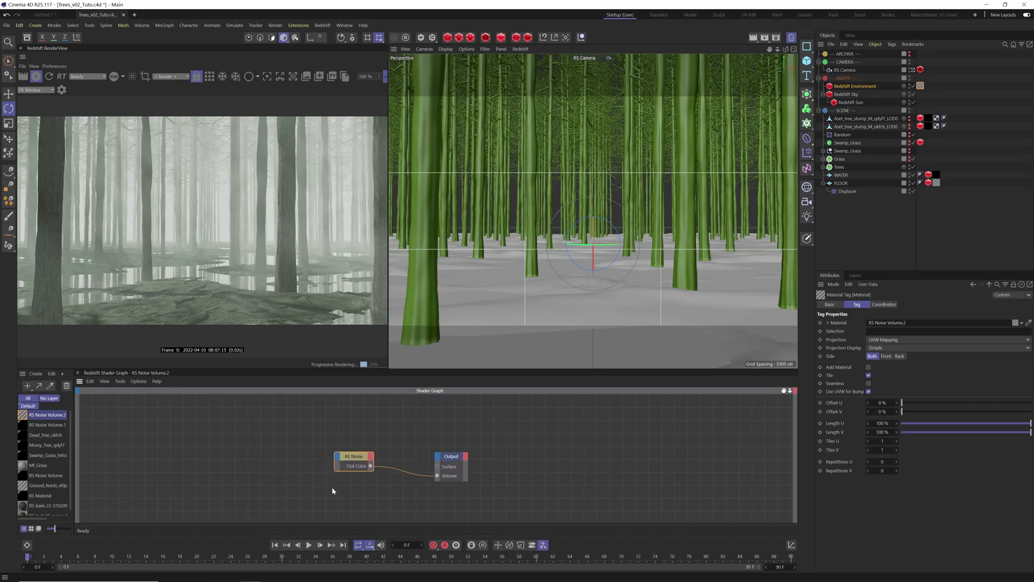
{"action": "left_click_drag", "start_coordinate": [307, 436], "coordinate": [386, 492]}
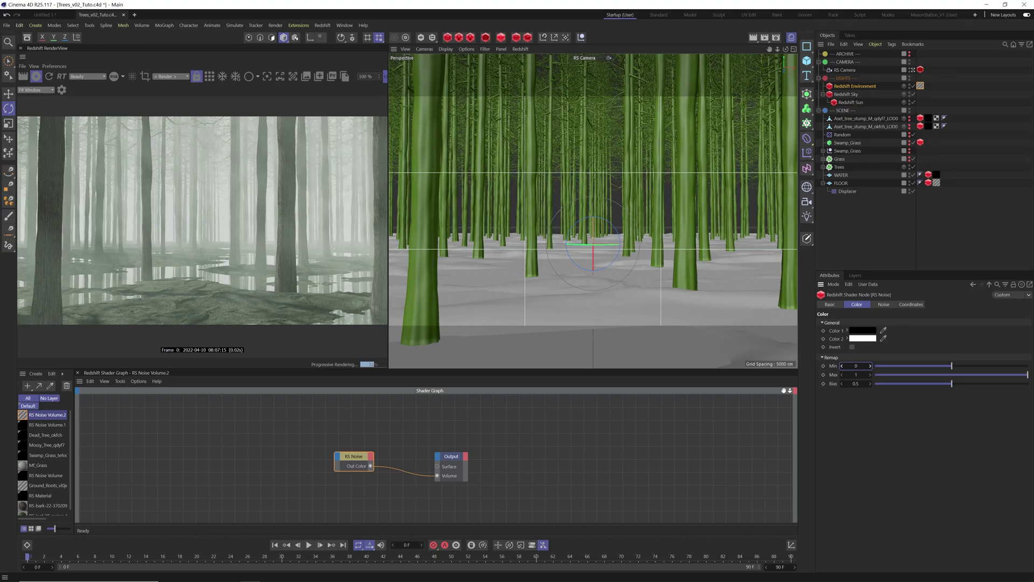
{"action": "type", "text": "0.5"}
{"action": "key", "text": "Return"}
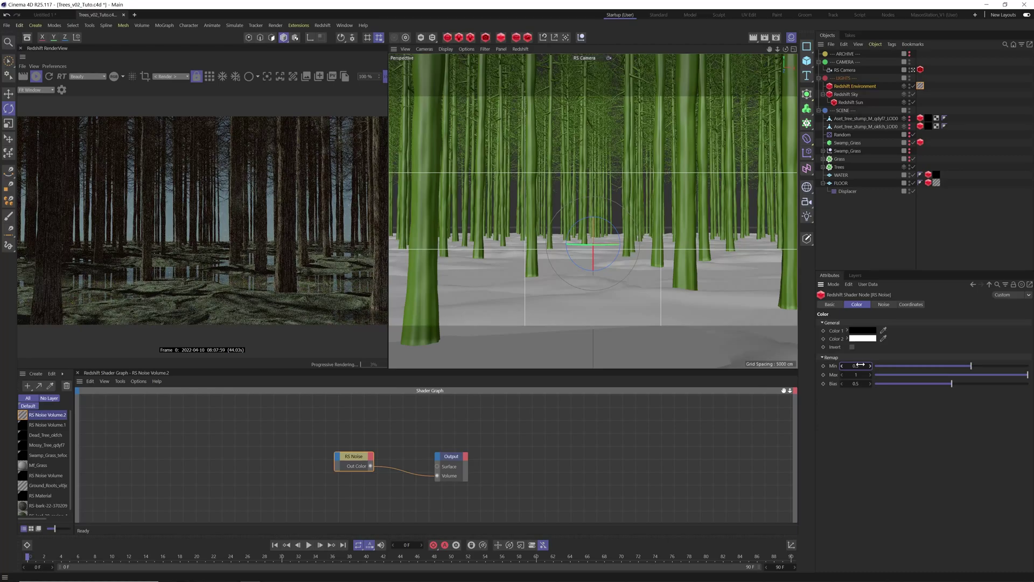
{"action": "left_click", "coordinate": [860, 365]}
{"action": "type", "text": "0.2"}
{"action": "key", "text": "Return"}
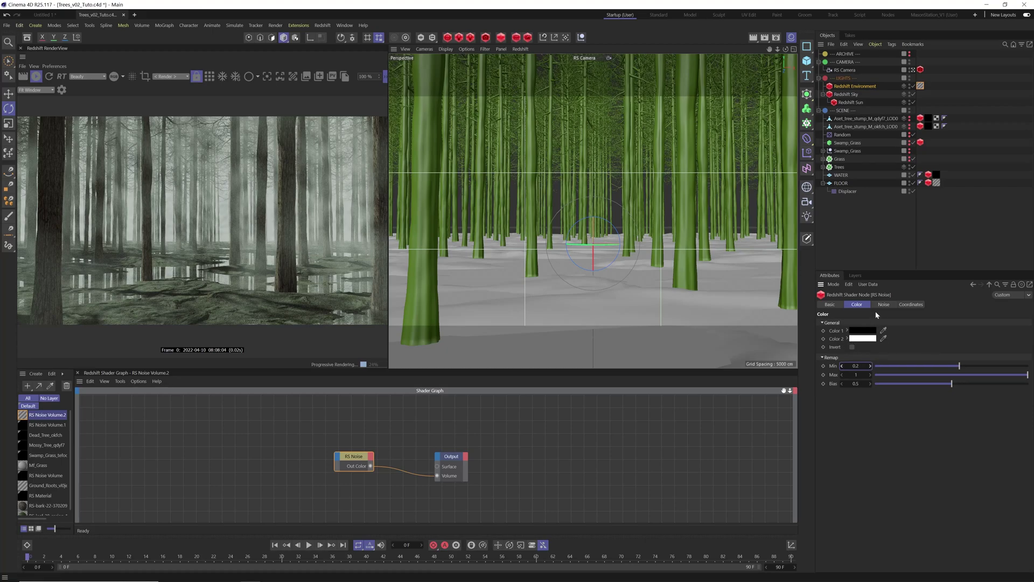
Drag the RS Noise Frequency Scale down to 0.93 in the Noise tab.
{"action": "left_click", "coordinate": [883, 306]}
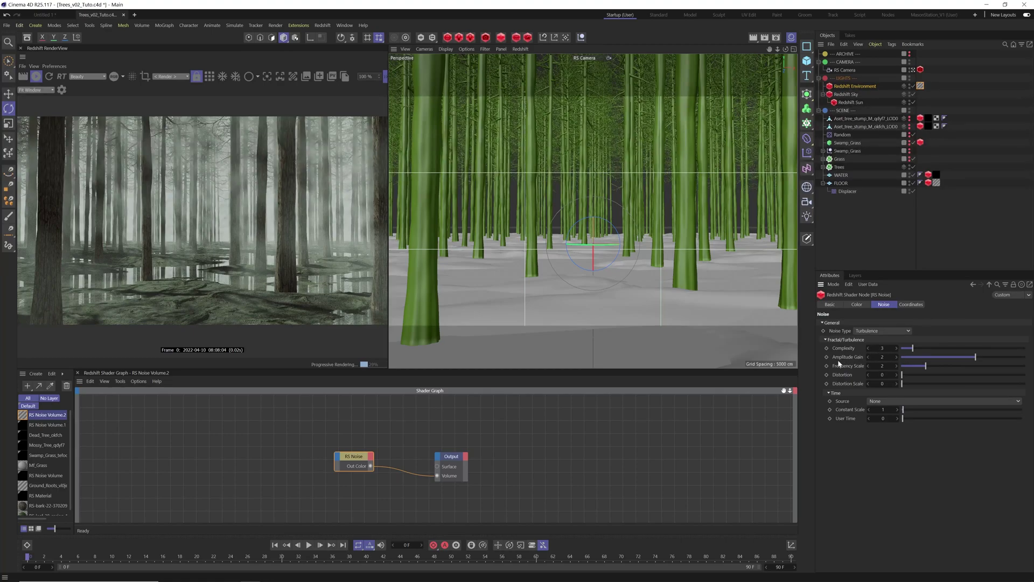
{"action": "mouse_move", "coordinate": [925, 366]}
{"action": "left_mouse_down"}
{"action": "mouse_move", "coordinate": [913, 367]}
{"action": "mouse_move", "coordinate": [967, 369]}
{"action": "mouse_move", "coordinate": [906, 367]}
{"action": "mouse_move", "coordinate": [926, 366]}
{"action": "left_mouse_up"}
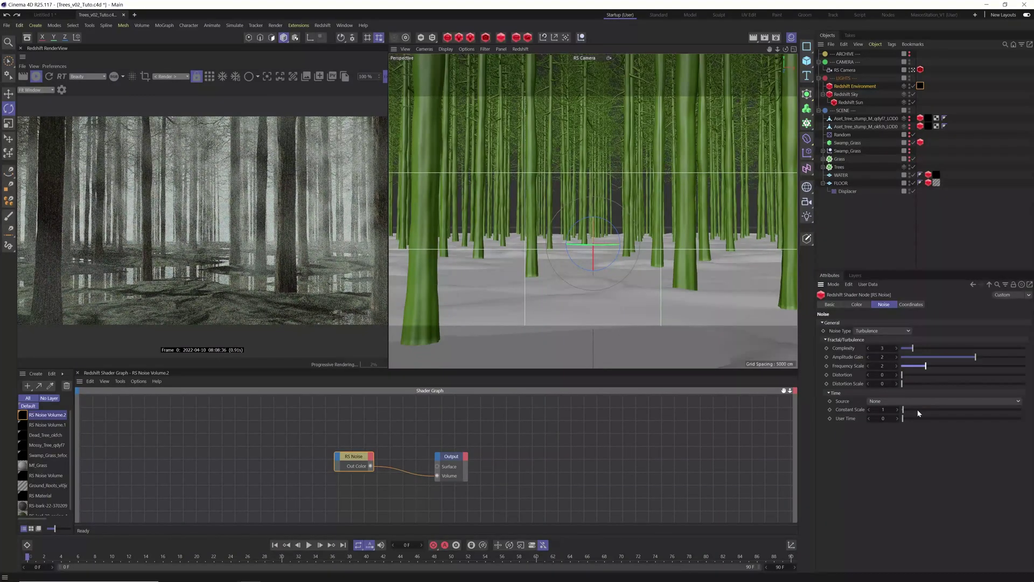
{"action": "left_click", "coordinate": [860, 305]}
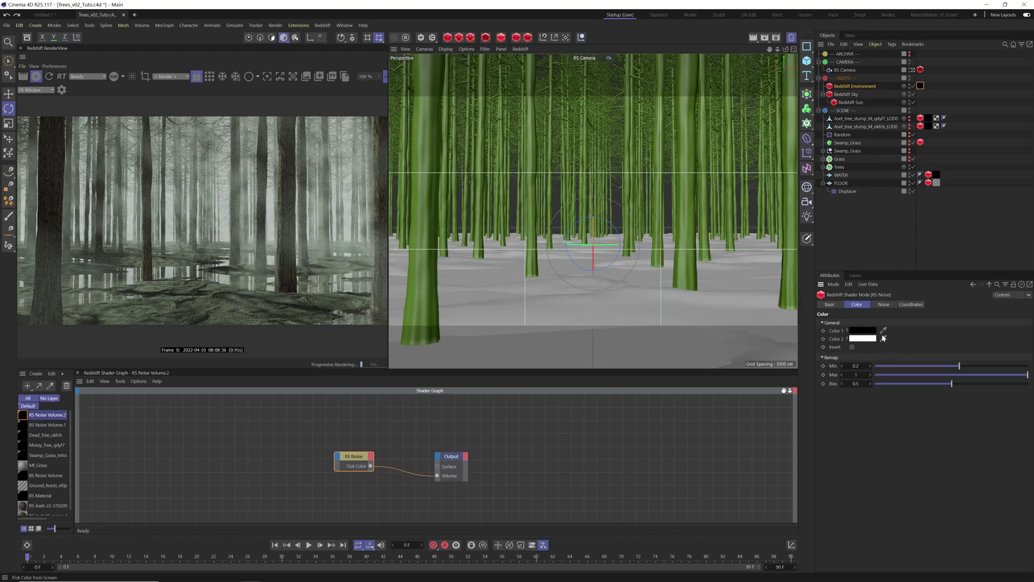
In the RS Noise Coordinates settings, try new Overall Scale values, including 0.001 and 0.05.
{"action": "left_click", "coordinate": [911, 304]}
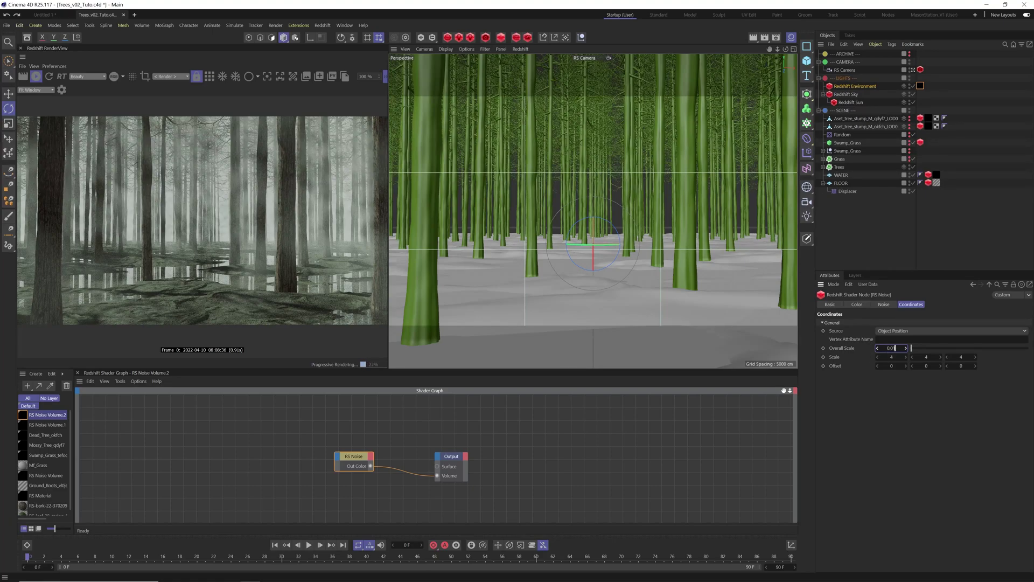
{"action": "type", "text": "01"}
{"action": "key", "text": "Return"}
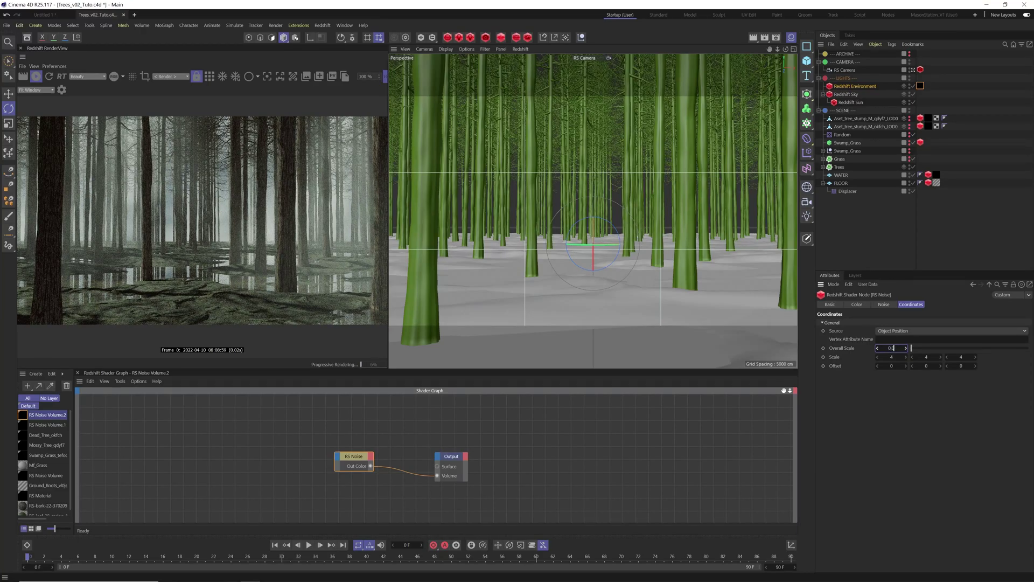
{"action": "left_click_drag", "start_coordinate": [891, 348], "coordinate": [895, 347]}
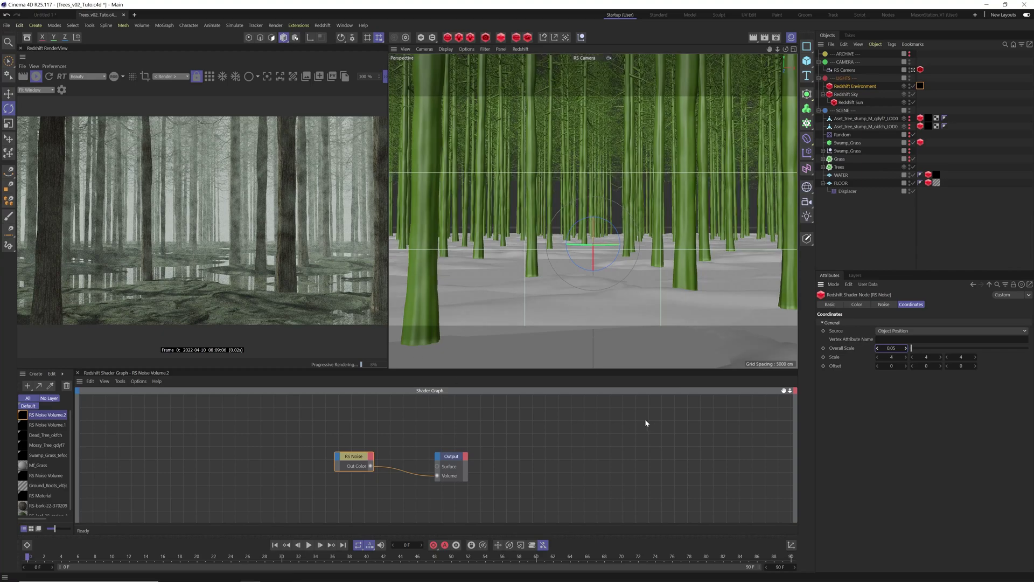
Refine the noise Overall Scale from 0.01 down to a final 0.001.
{"action": "double_click", "coordinate": [892, 348]}
{"action": "left_click", "coordinate": [889, 348]}
{"action": "type", "text": "1"}
{"action": "key", "text": "Return"}
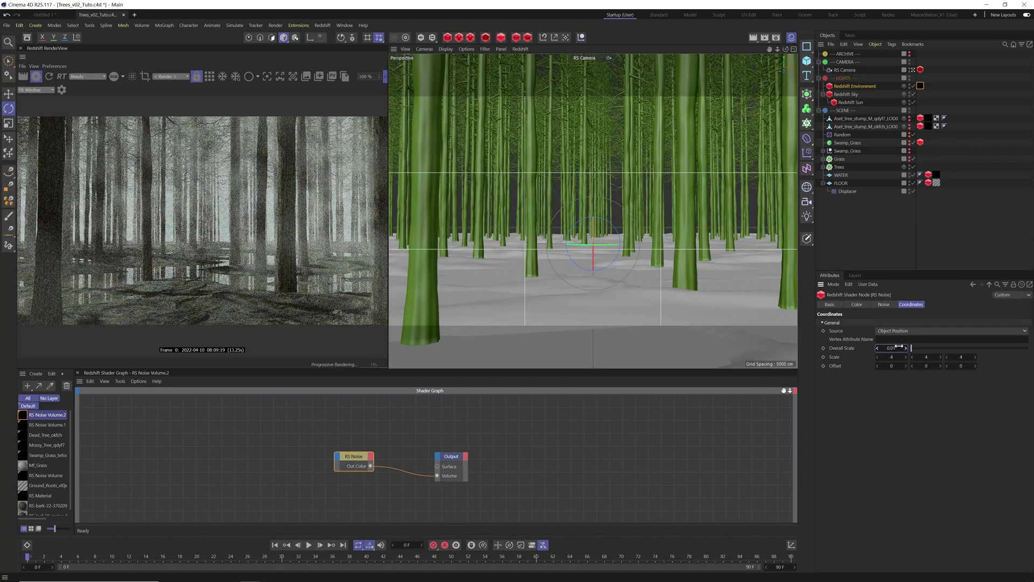
{"action": "left_click", "coordinate": [895, 348]}
{"action": "key", "text": "BackSpace"}
{"action": "type", "text": "07"}
{"action": "key", "text": "Return"}
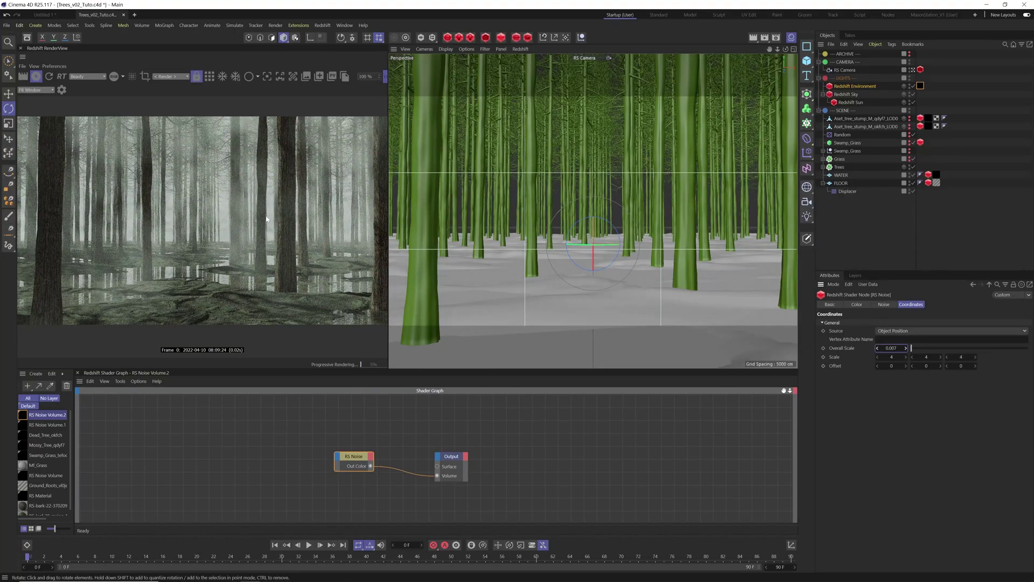
{"action": "left_click", "coordinate": [888, 304]}
Lower the RS Noise Remap Min to 0.5.
{"action": "left_click", "coordinate": [856, 305]}
{"action": "left_click", "coordinate": [856, 366]}
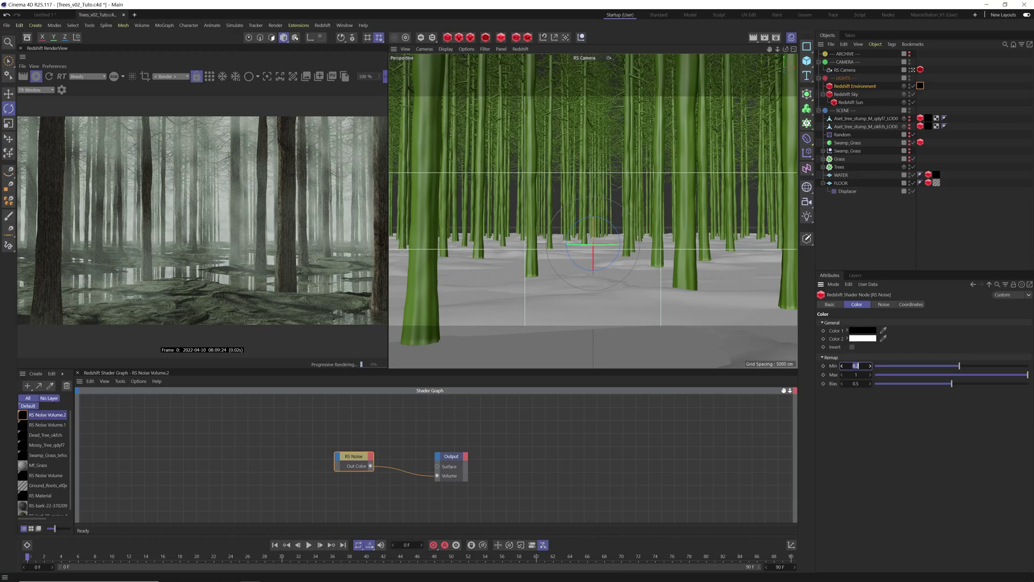
{"action": "type", "text": "0.5"}
{"action": "key", "text": "Return"}
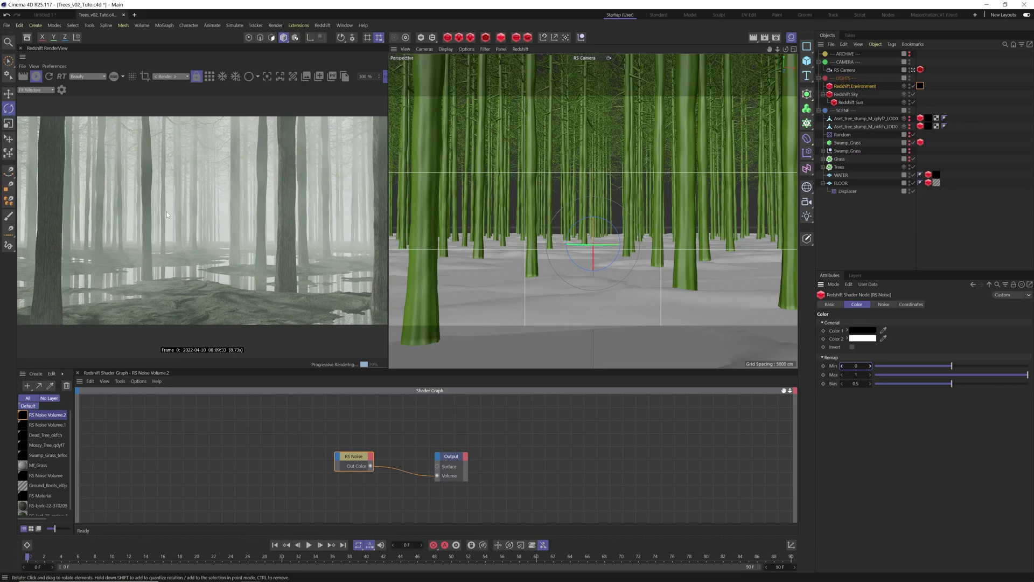
Set noise Color 1 to a muted blue: hue 210, saturation 40%, brightness 40%.
{"action": "left_click", "coordinate": [863, 331]}
{"action": "left_click", "coordinate": [865, 408]}
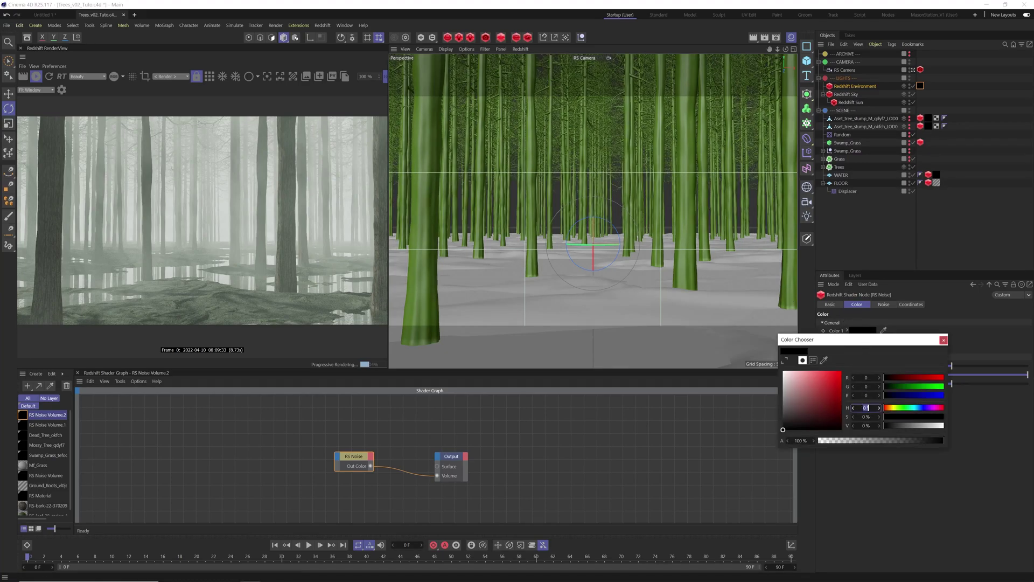
{"action": "type", "text": "210"}
{"action": "key", "text": "Tab"}
{"action": "type", "text": "40"}
{"action": "key", "text": "Tab"}
{"action": "type", "text": "40"}
{"action": "key", "text": "Return"}
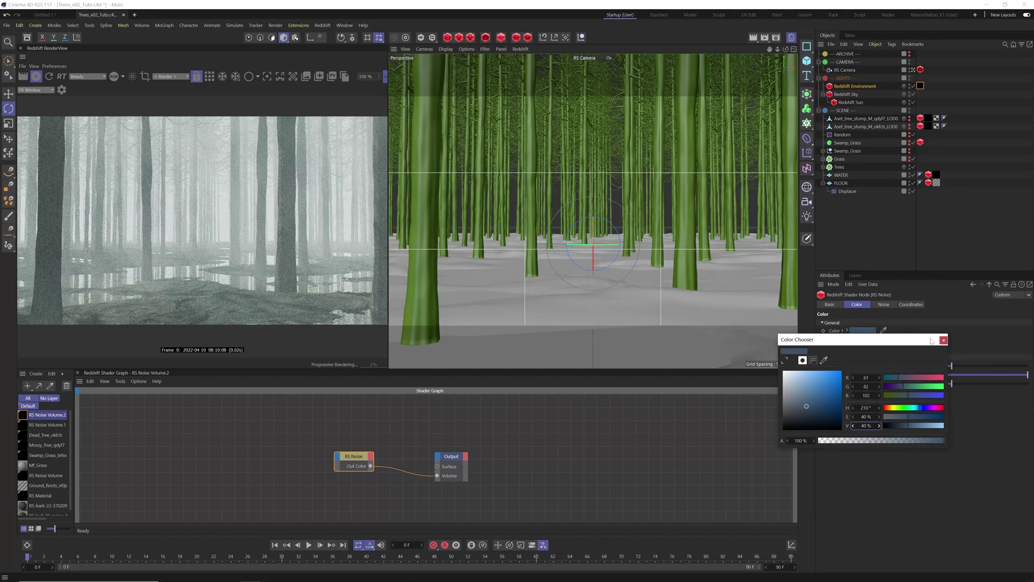
{"action": "left_click", "coordinate": [943, 339]}
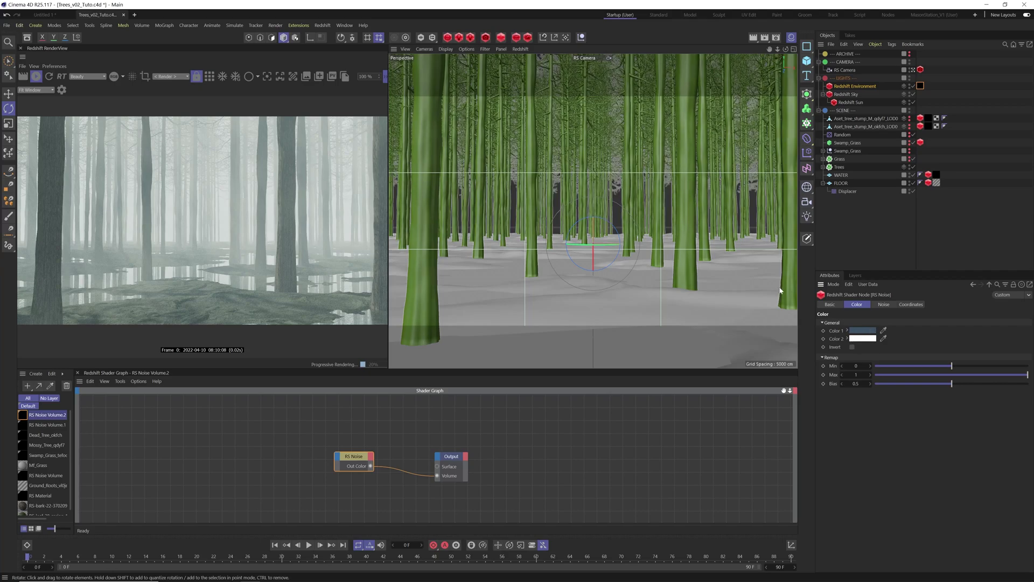
Set noise Color 2 to hue 224, saturation 25%, brightness 50%.
{"action": "left_click", "coordinate": [862, 338]}
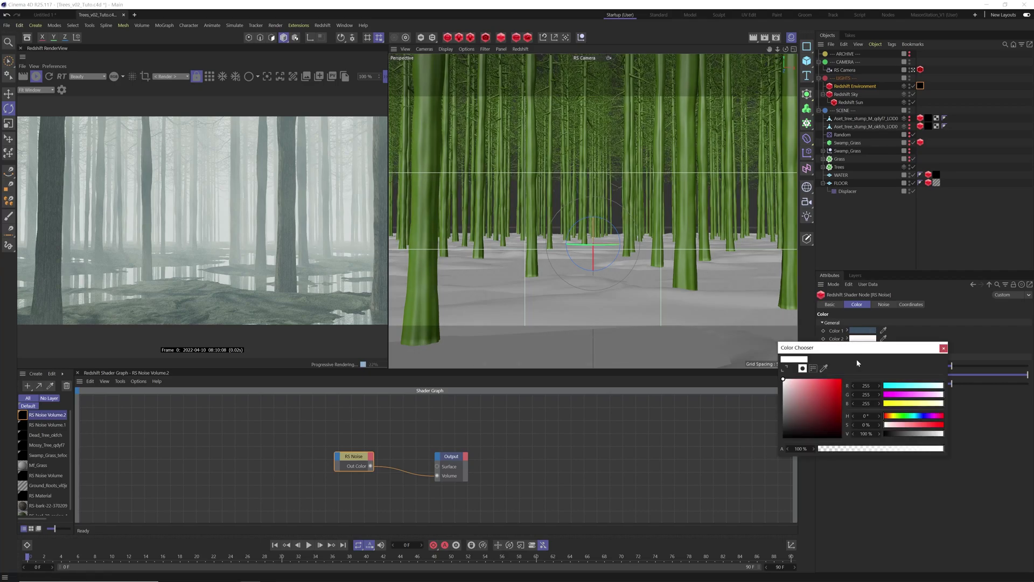
{"action": "left_click", "coordinate": [867, 416]}
{"action": "type", "text": "224"}
{"action": "key", "text": "Tab"}
{"action": "type", "text": "25"}
{"action": "key", "text": "Tab"}
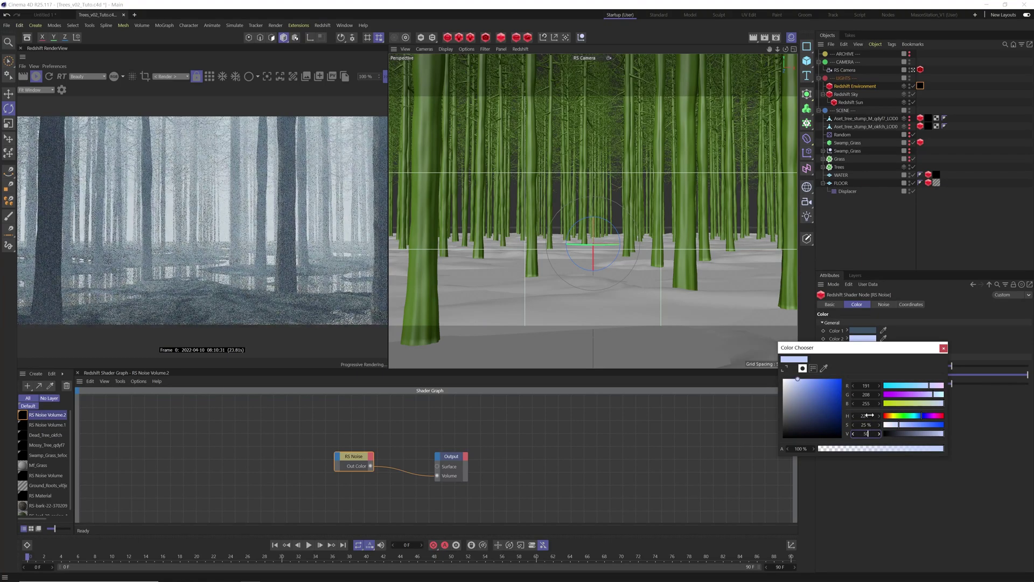
{"action": "type", "text": "50"}
{"action": "key", "text": "Return"}
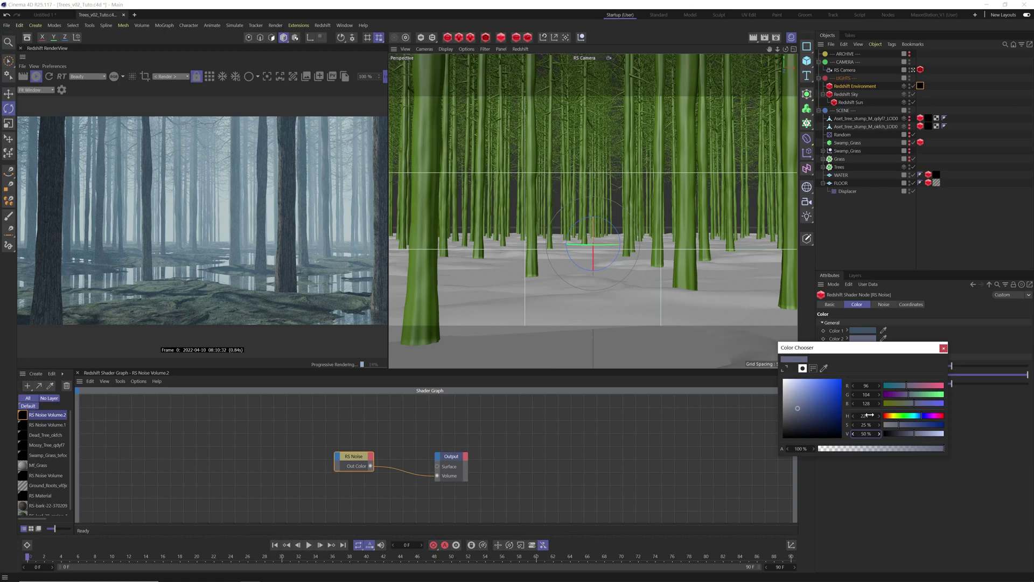
In the Redshift Environment volume scattering, set Phase 0.5, raise Scattering, then reset Phase to 0.
{"action": "left_click", "coordinate": [942, 347]}
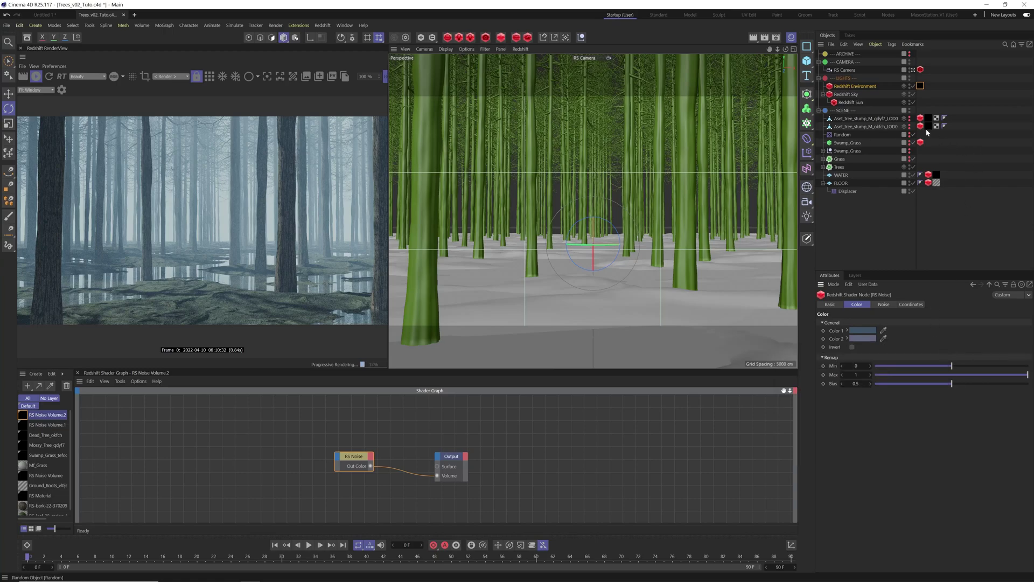
{"action": "left_click", "coordinate": [855, 87]}
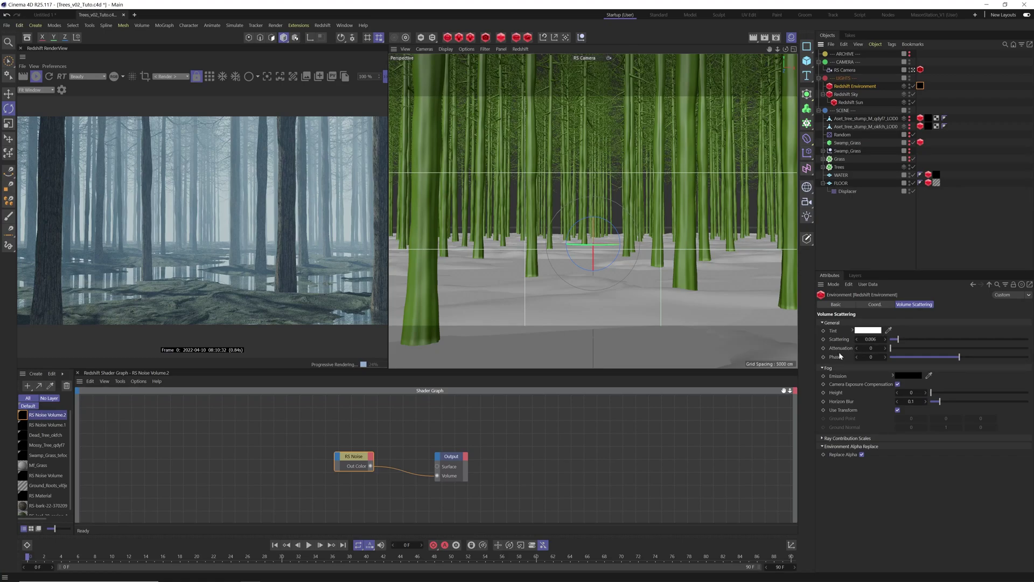
{"action": "left_click", "coordinate": [870, 356]}
{"action": "type", "text": ".5"}
{"action": "key", "text": "Return"}
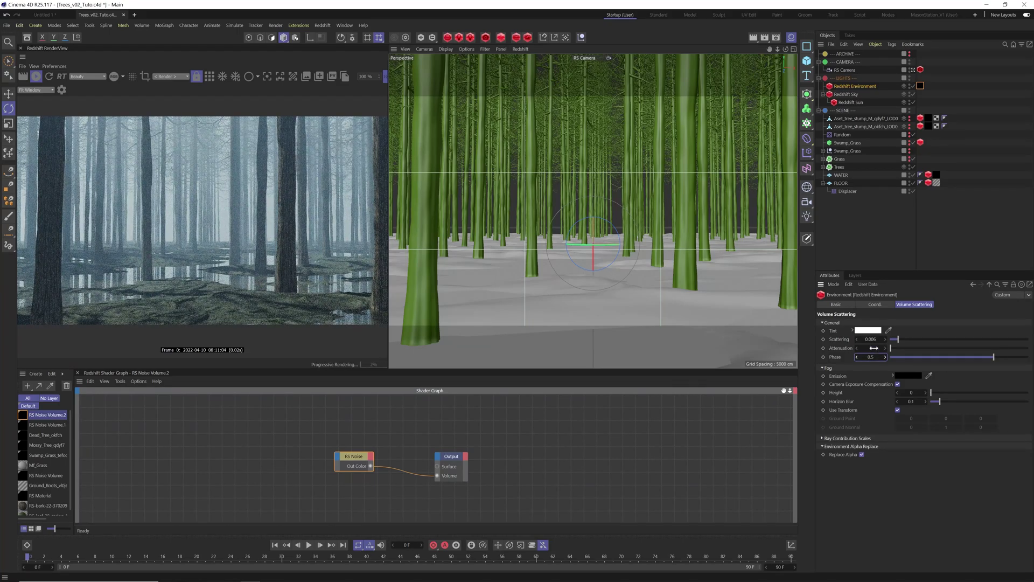
{"action": "left_click", "coordinate": [870, 339]}
{"action": "type", "text": ".1"}
{"action": "key", "text": "Return"}
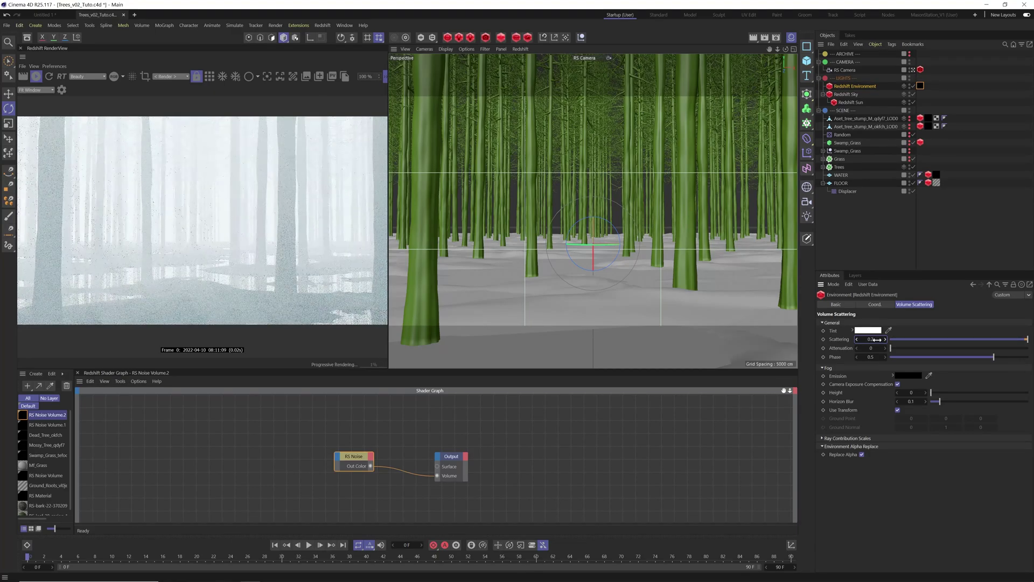
{"action": "left_click", "coordinate": [870, 357]}
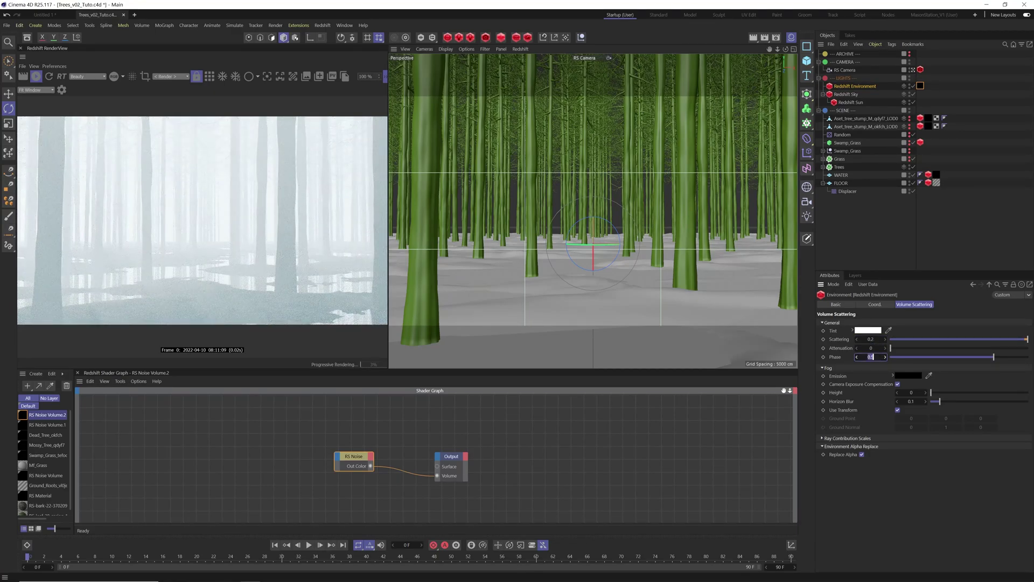
{"action": "type", "text": "0"}
{"action": "key", "text": "Return"}
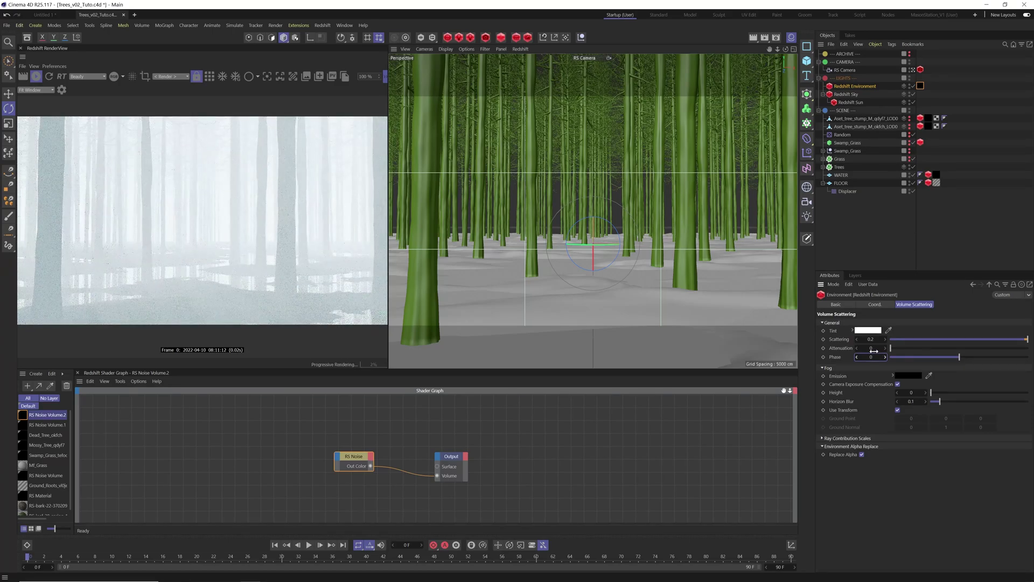
{"action": "left_click_drag", "start_coordinate": [951, 361], "coordinate": [913, 364]}
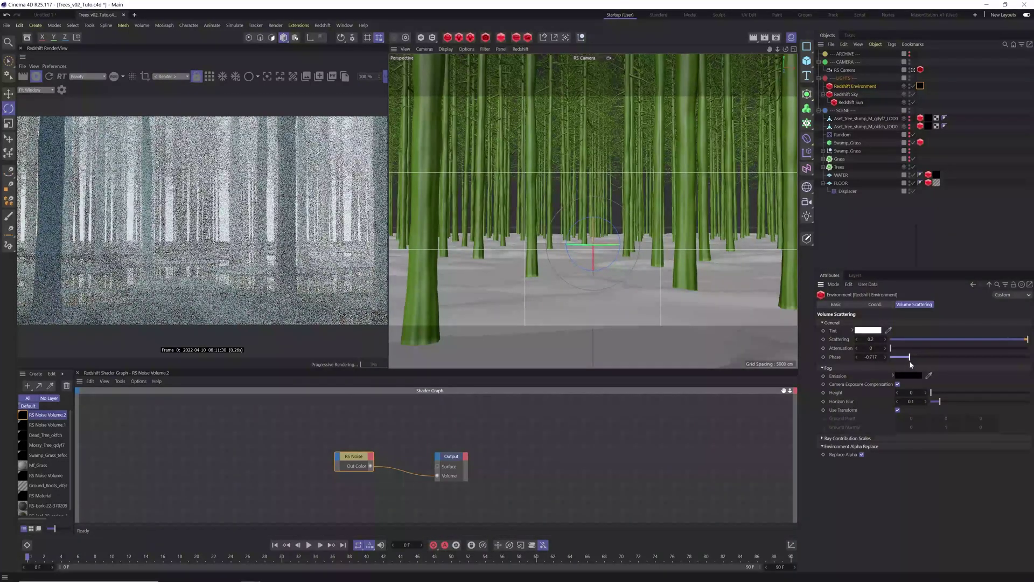
{"action": "left_click_drag", "start_coordinate": [909, 362], "coordinate": [898, 361]}
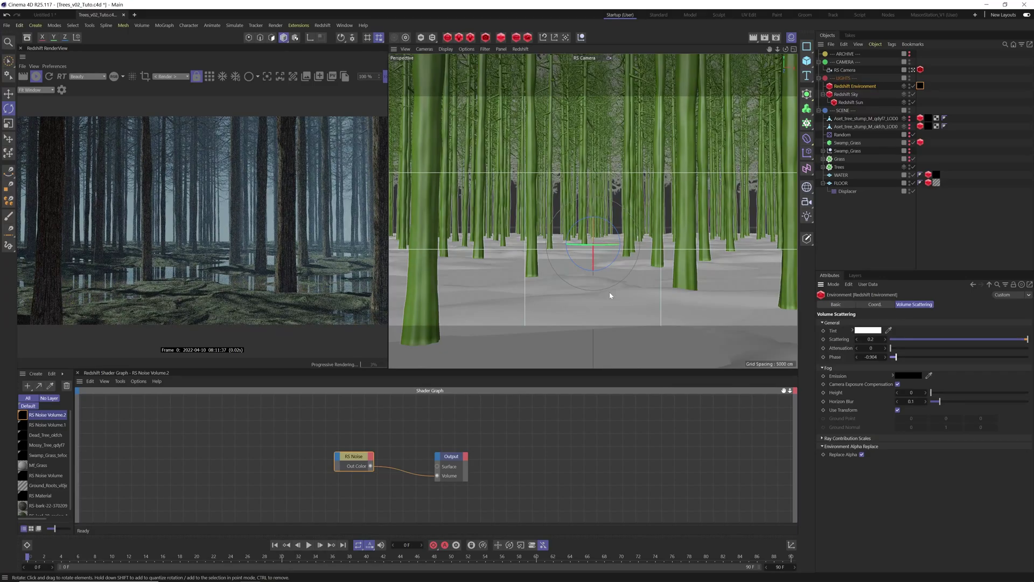
{"action": "left_click_drag", "start_coordinate": [896, 357], "coordinate": [994, 360]}
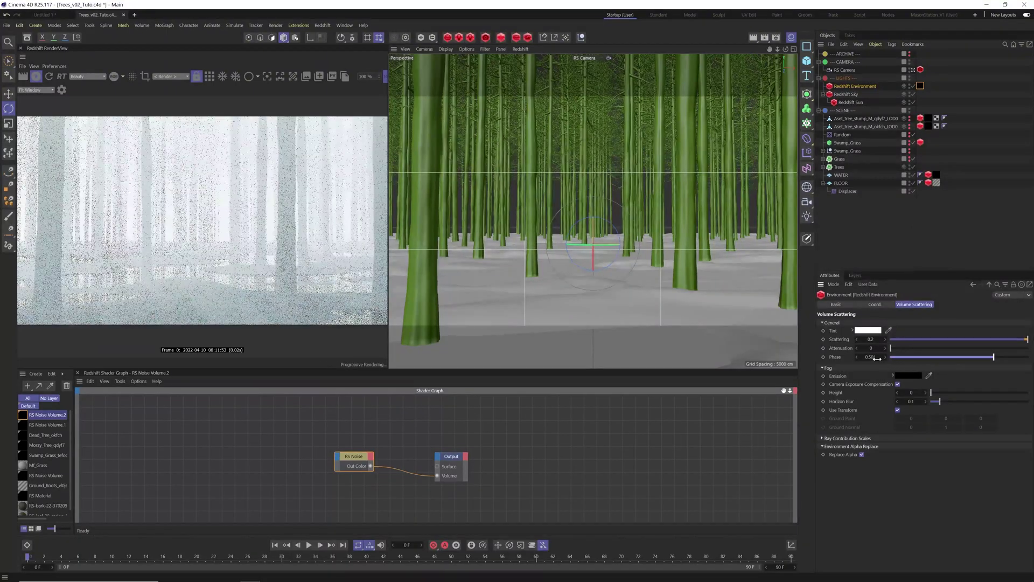
{"action": "double_click", "coordinate": [870, 357]}
{"action": "type", "text": "0"}
{"action": "key", "text": "Return"}
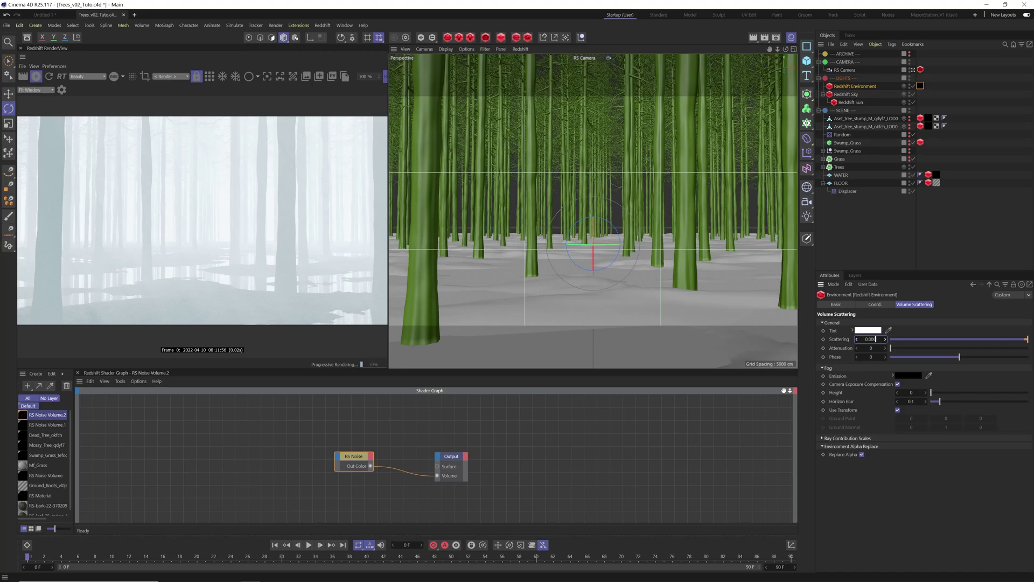
Lower fog Scattering to 0.006 and set Attenuation to about 0.02.
{"action": "left_click", "coordinate": [875, 339]}
{"action": "type", "text": "0.00"}
{"action": "key", "text": "Return"}
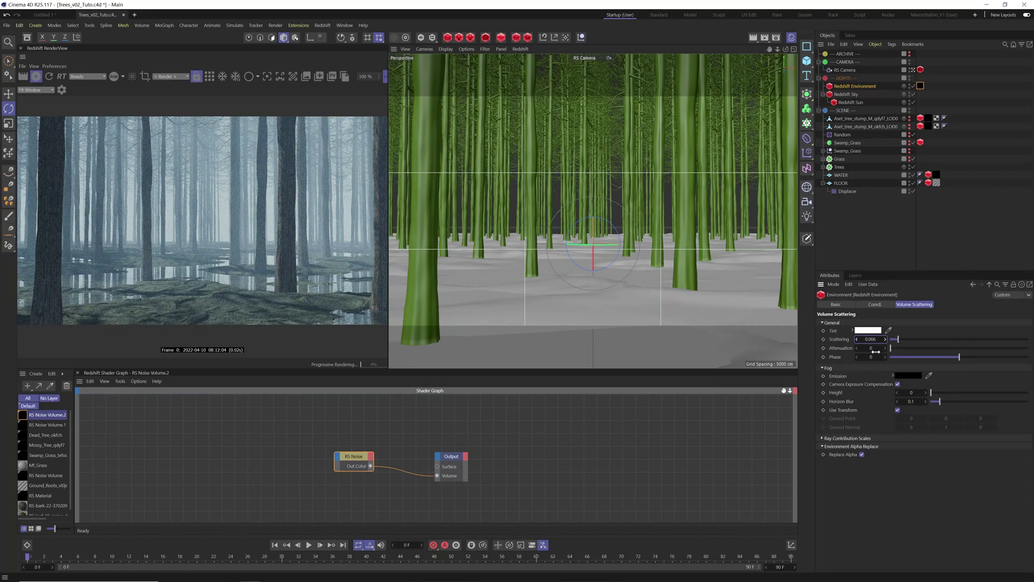
{"action": "left_click", "coordinate": [871, 348]}
{"action": "key", "text": "Return"}
{"action": "left_click", "coordinate": [876, 348]}
{"action": "type", "text": "0.02"}
{"action": "key", "text": "Return"}
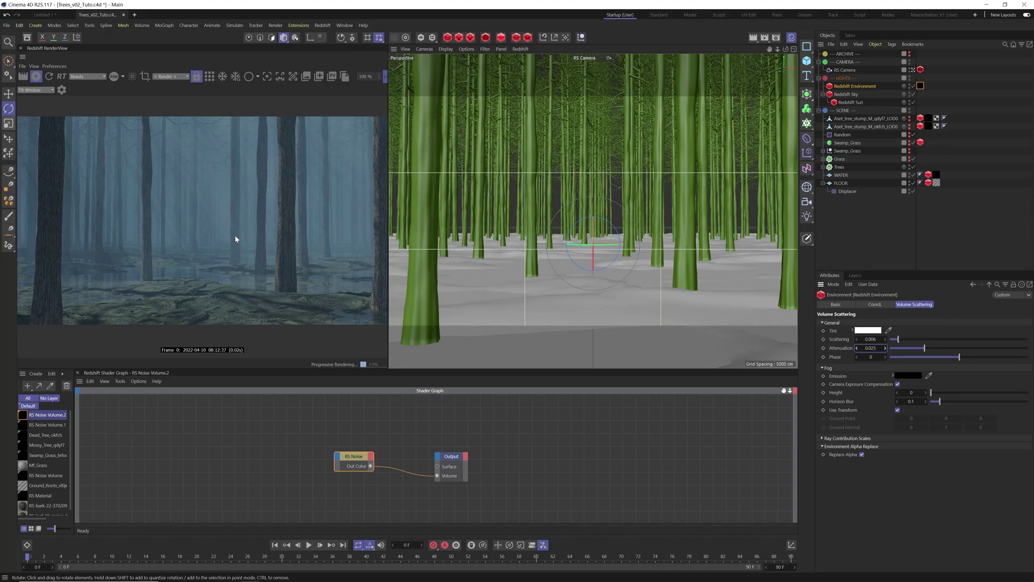
Fine-tune Attenuation to 0.025 and set Scattering to 0.01.
{"action": "left_click_drag", "start_coordinate": [924, 348], "coordinate": [964, 356]}
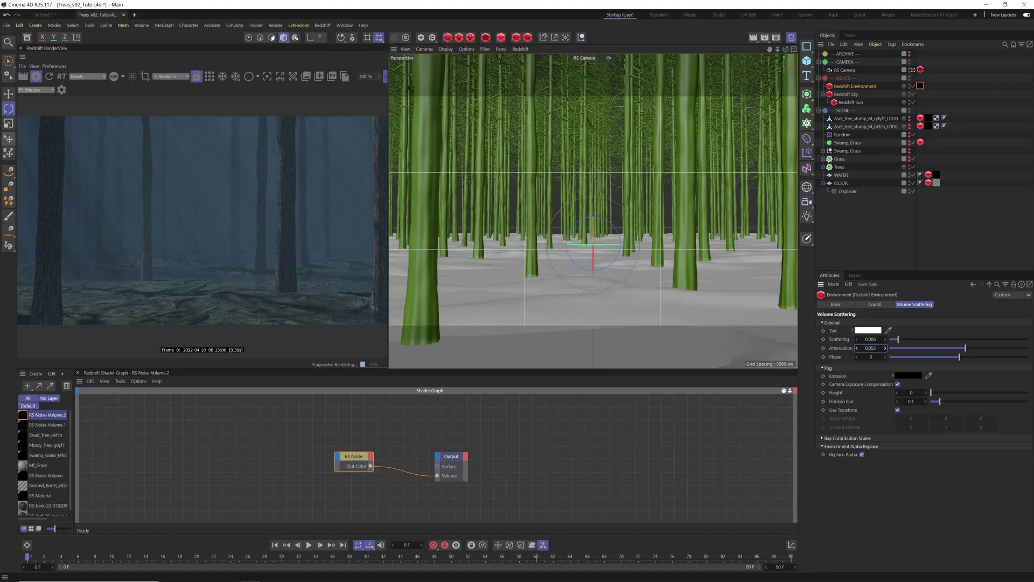
{"action": "type", "text": "0.015"}
{"action": "key", "text": "Return"}
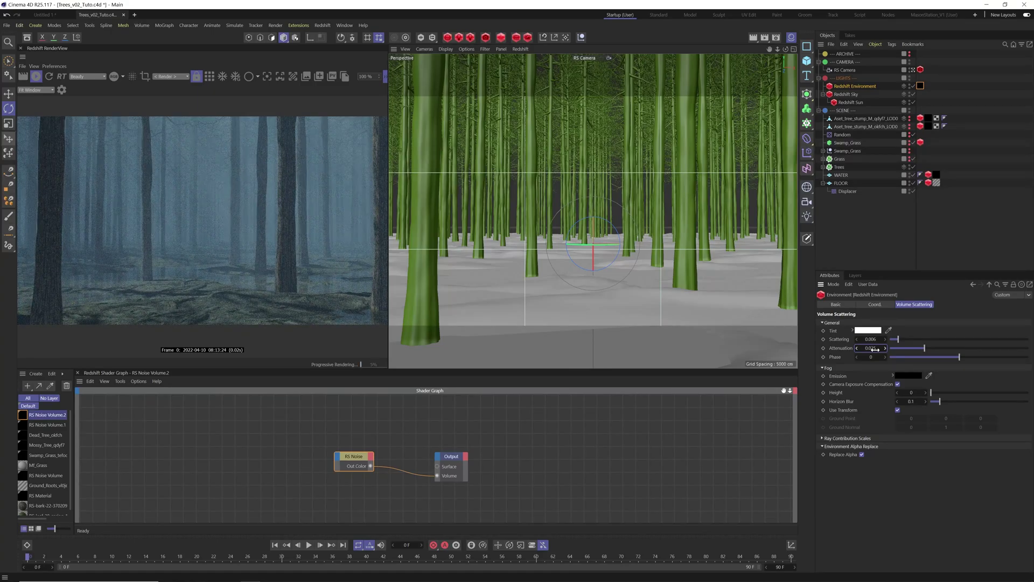
{"action": "double_click", "coordinate": [872, 339]}
{"action": "type", "text": "0.01"}
{"action": "key", "text": "Return"}
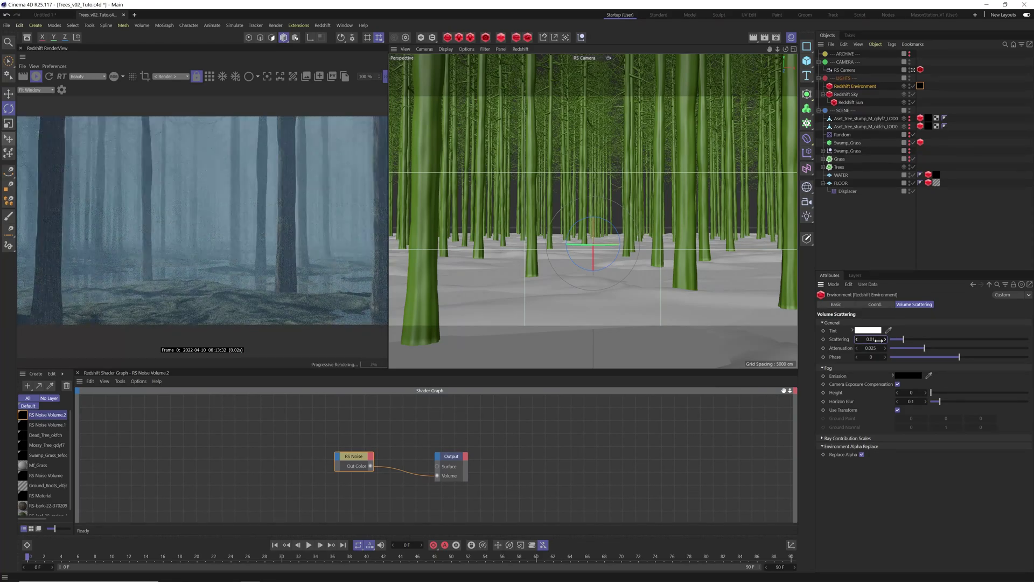